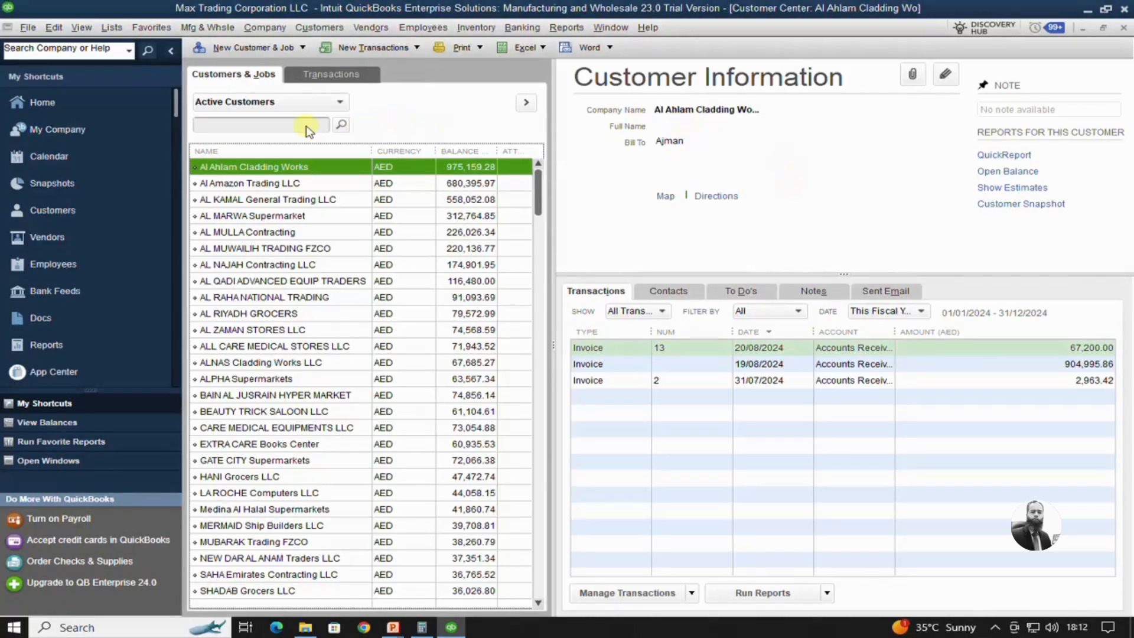
# Create a new customer named SAFARI MALL, with SAFARI MALL also as its company name and billing entry
pyautogui.click(256, 49)
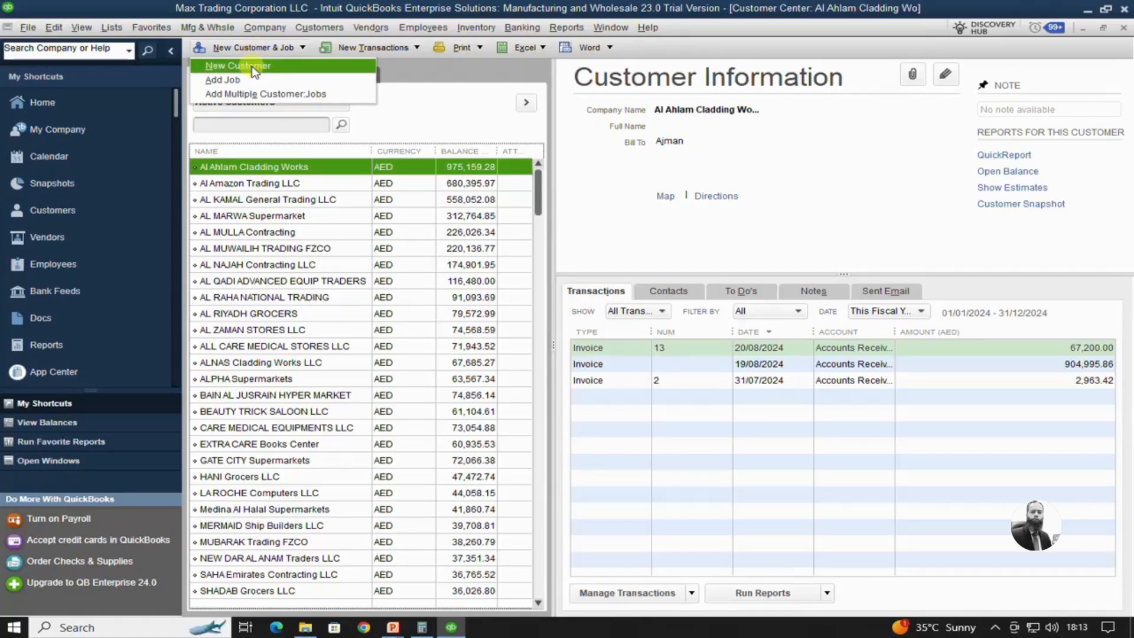
pyautogui.click(254, 67)
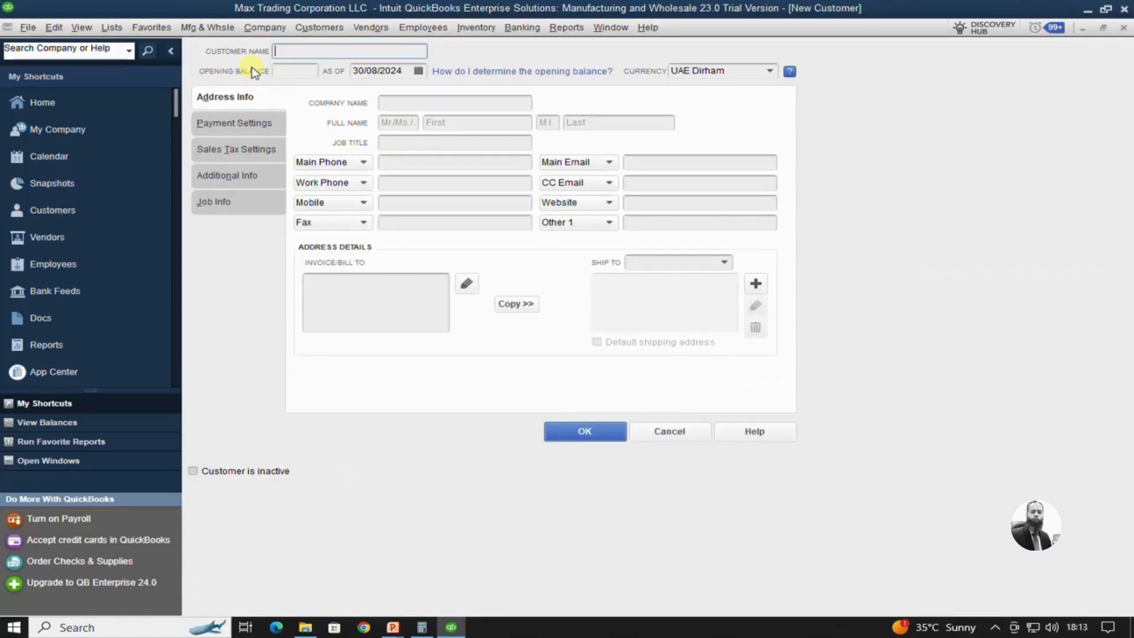
pyautogui.write('SAFARI MALL')
pyautogui.moveTo(385, 53); pyautogui.dragTo(220, 68)
pyautogui.hotkey('ctrl', 'c')
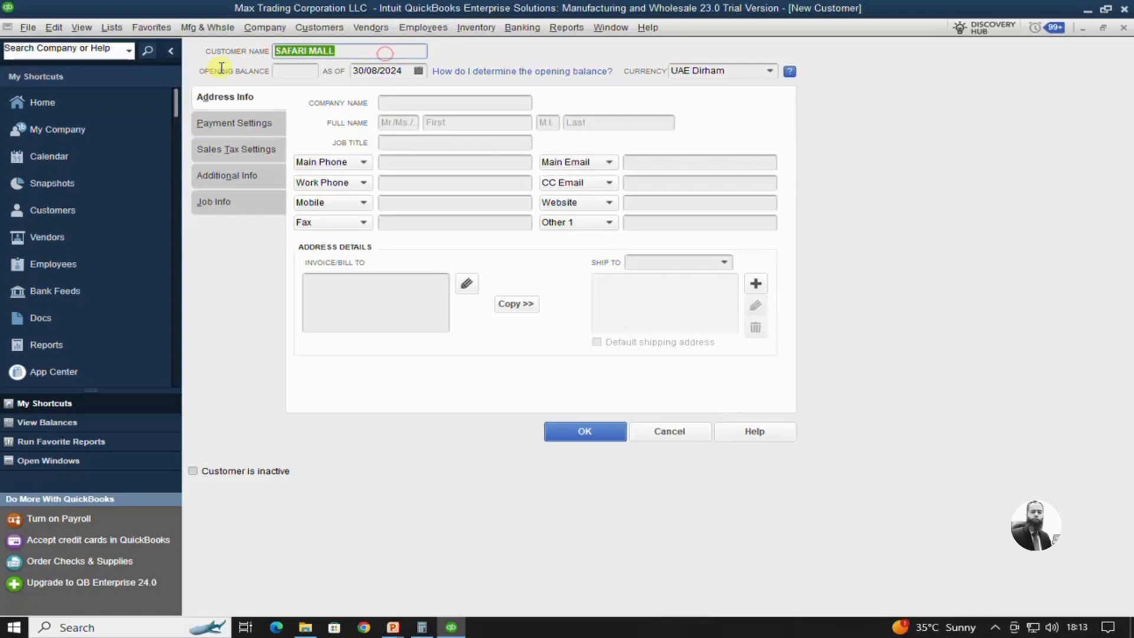
pyautogui.click(434, 100)
pyautogui.hotkey('ctrl', 'v')
pyautogui.click(402, 296)
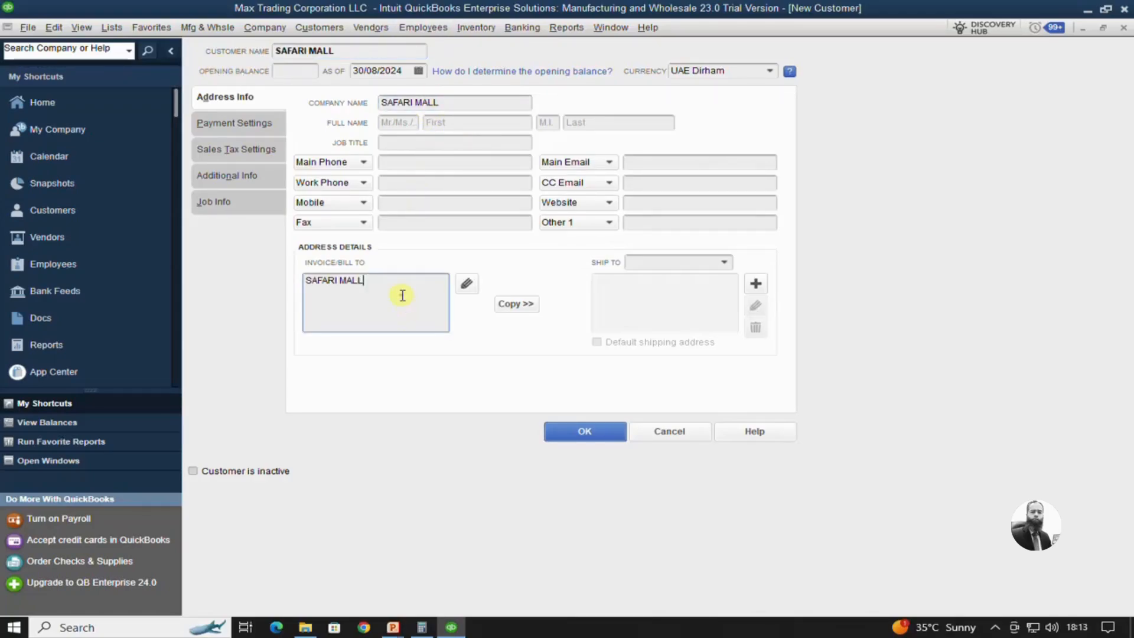
pyautogui.click(606, 434)
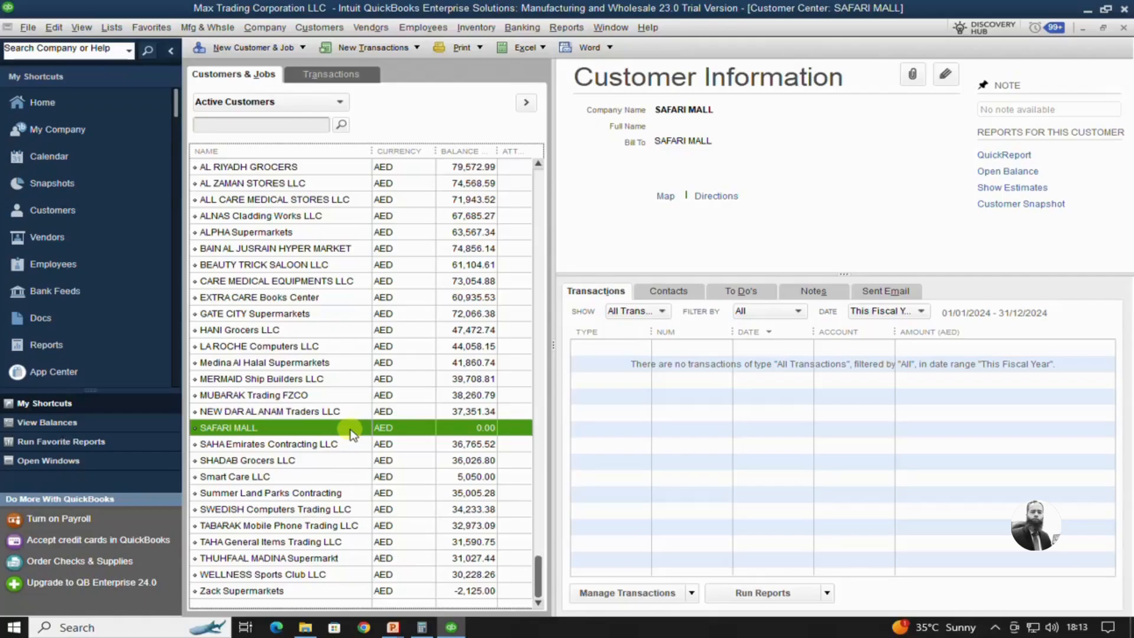
# Add a job named Computer Department under the customer SAFARI MALL
pyautogui.rightClick(248, 435)
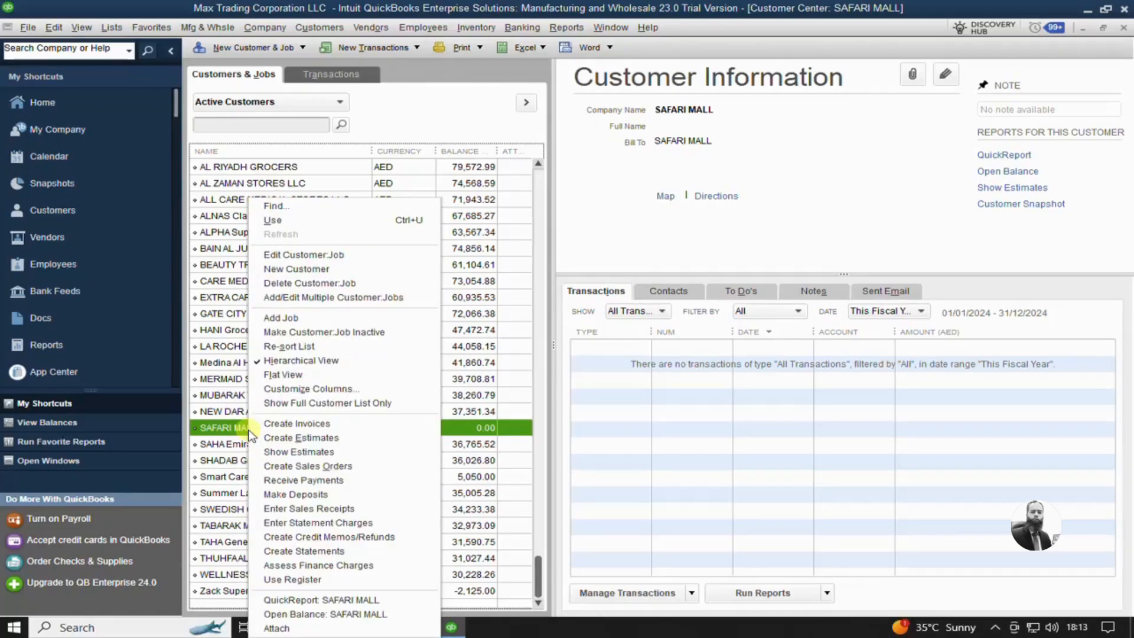
pyautogui.click(306, 321)
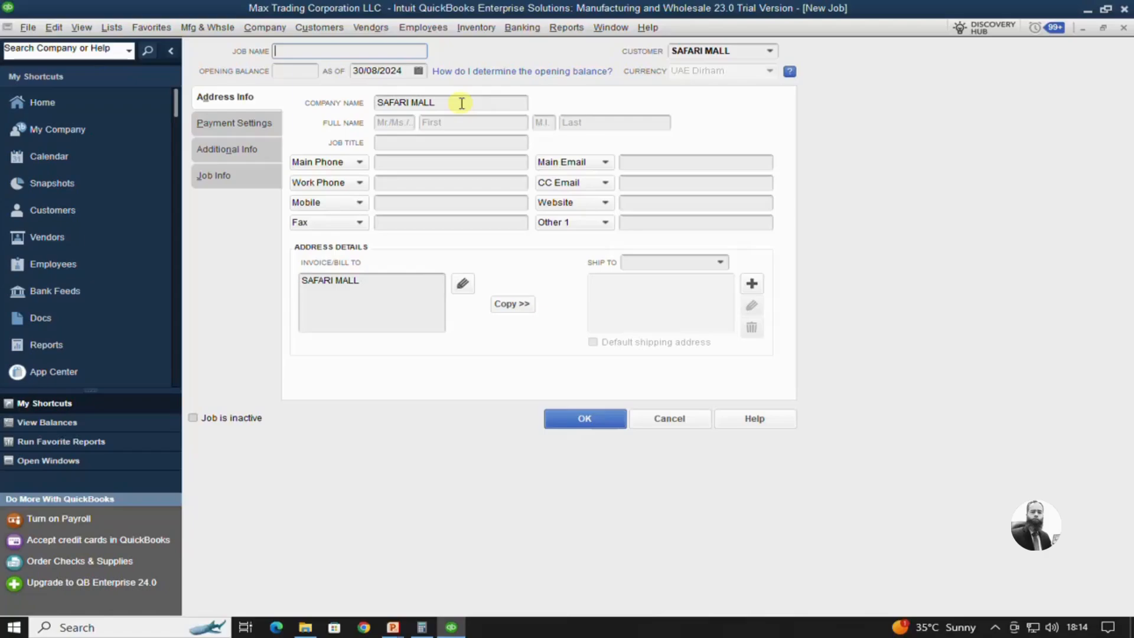
pyautogui.write('Computer Department')
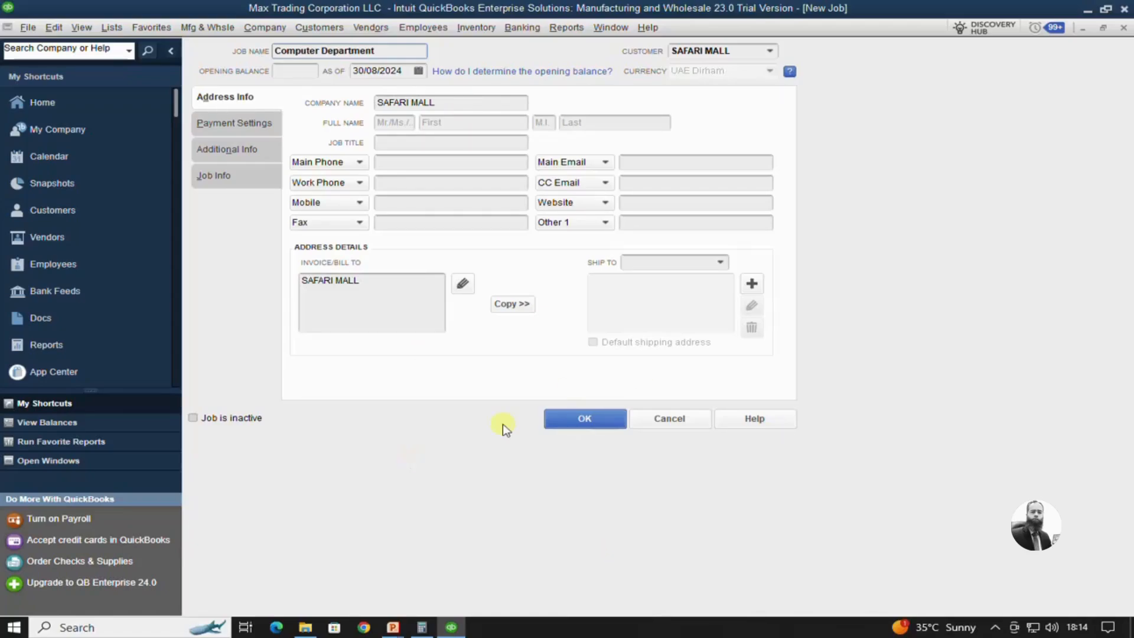
pyautogui.click(592, 414)
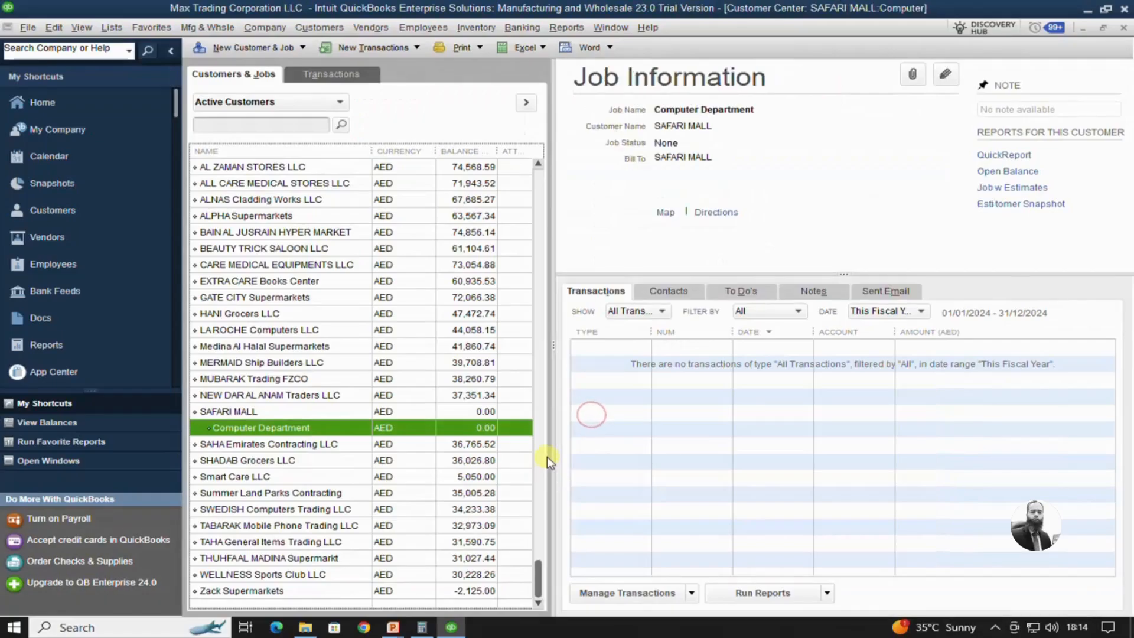
# Add a second job named Pharmacy Department under the customer SAFARI MALL
pyautogui.click(249, 413)
pyautogui.click(263, 430)
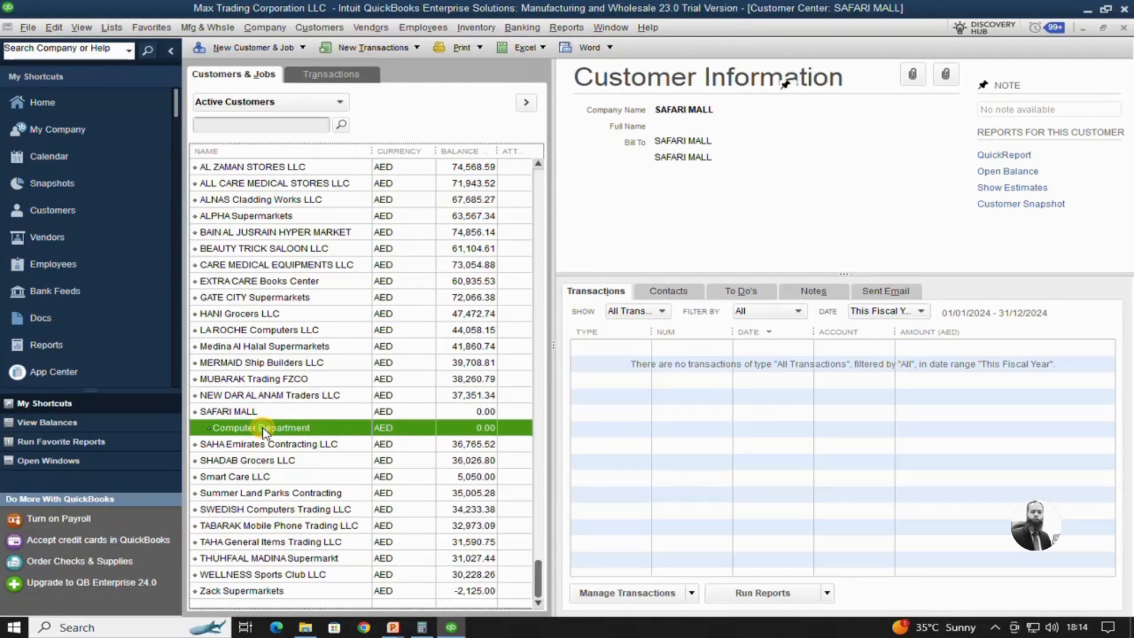
pyautogui.click(244, 410)
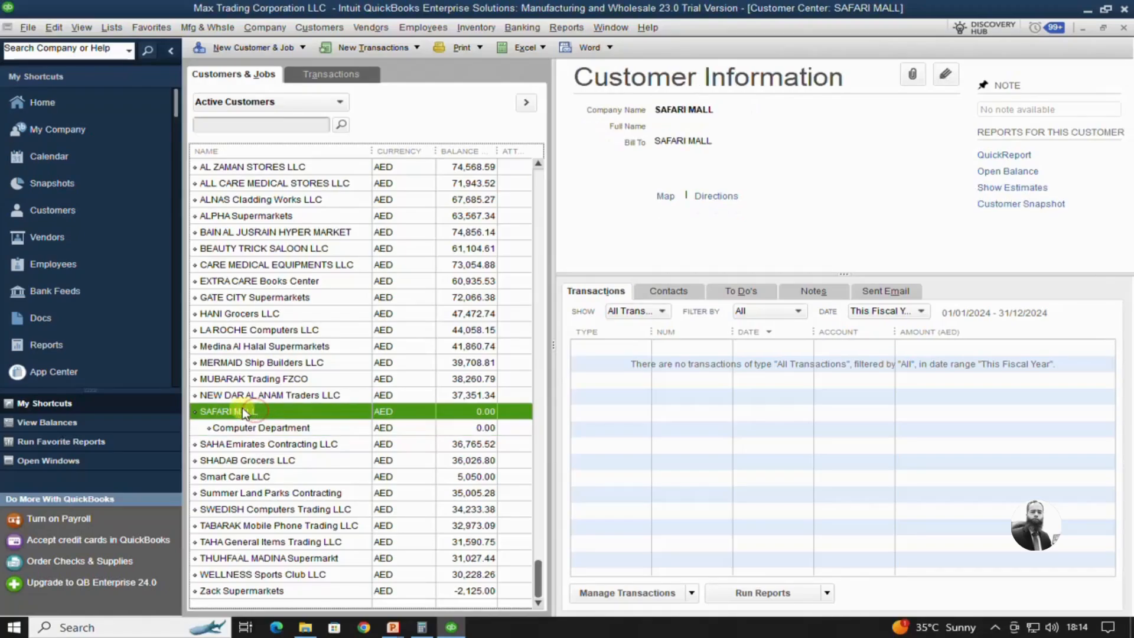
pyautogui.rightClick(245, 415)
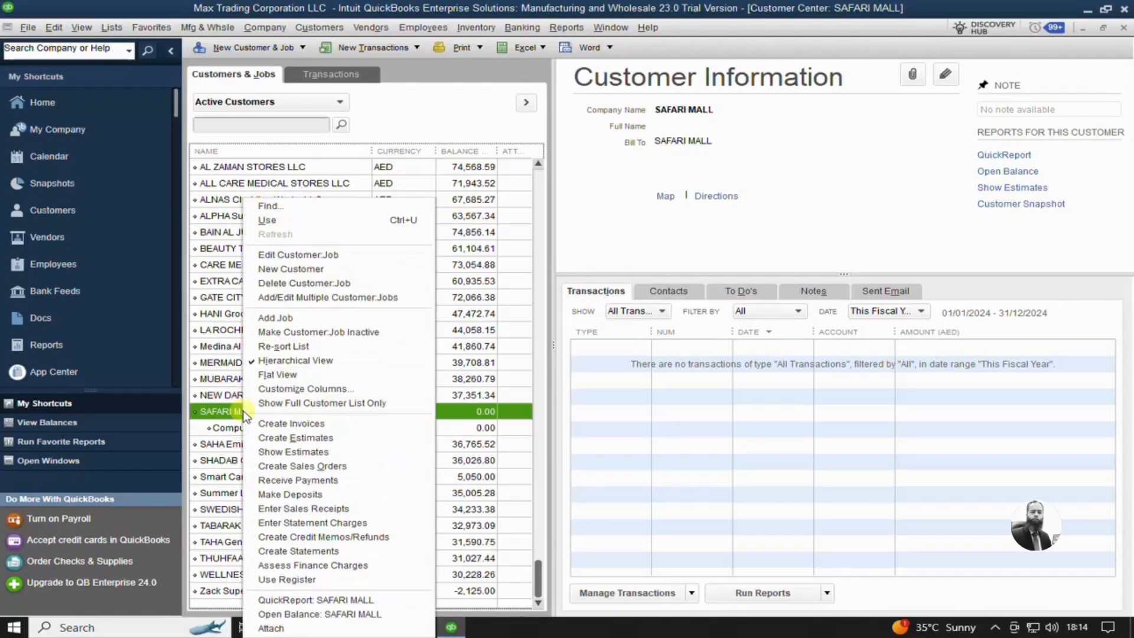
pyautogui.click(260, 318)
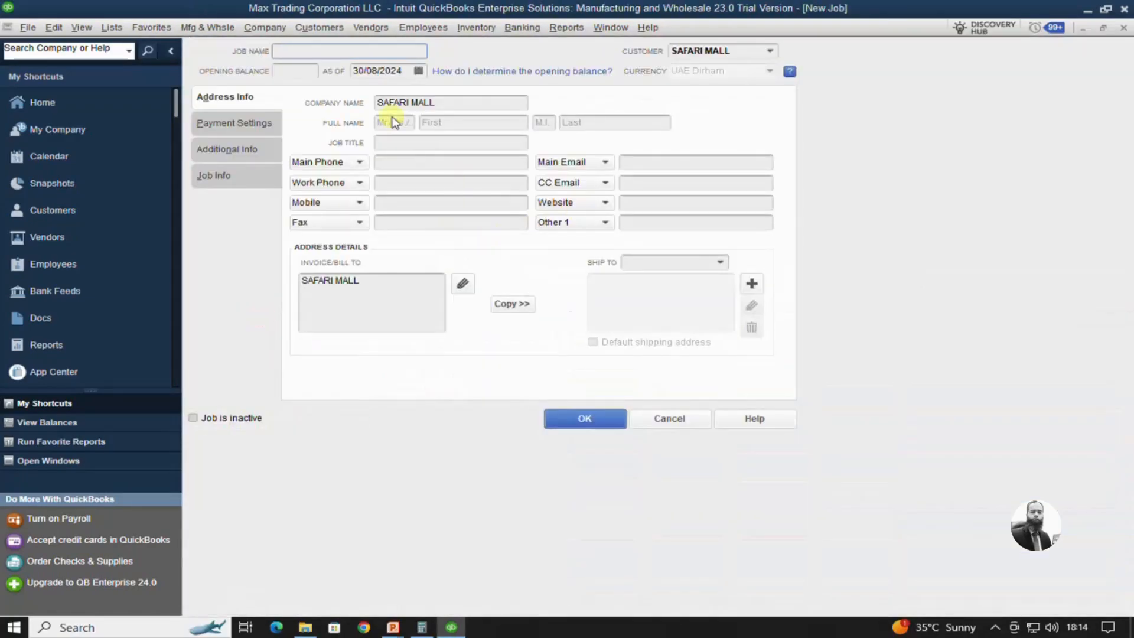
pyautogui.write('Pharmacy Department')
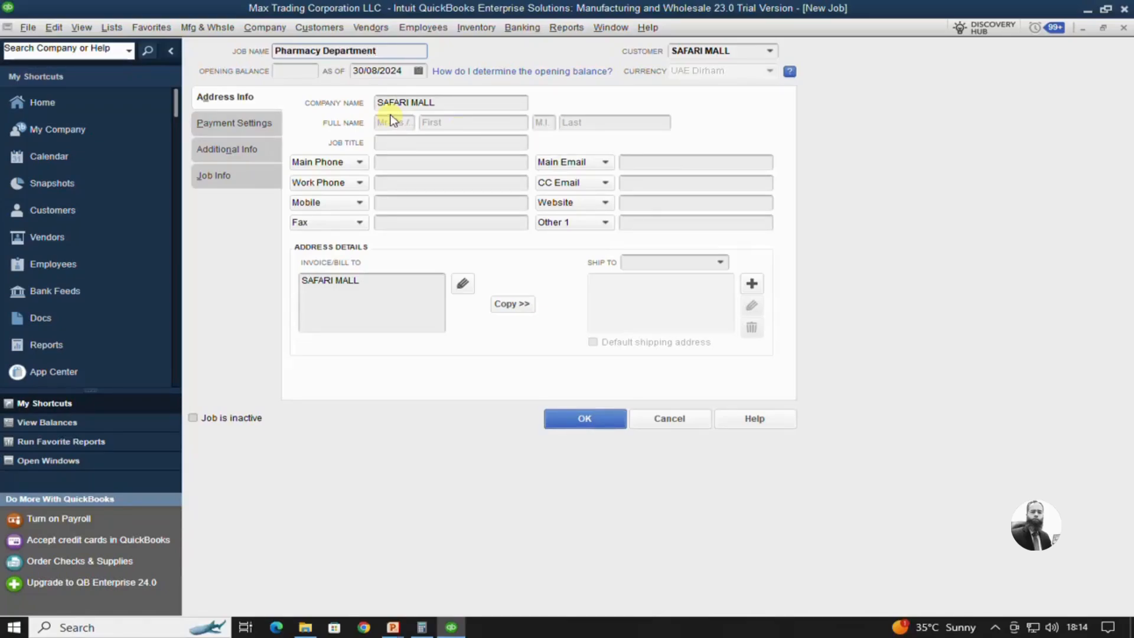
pyautogui.click(587, 419)
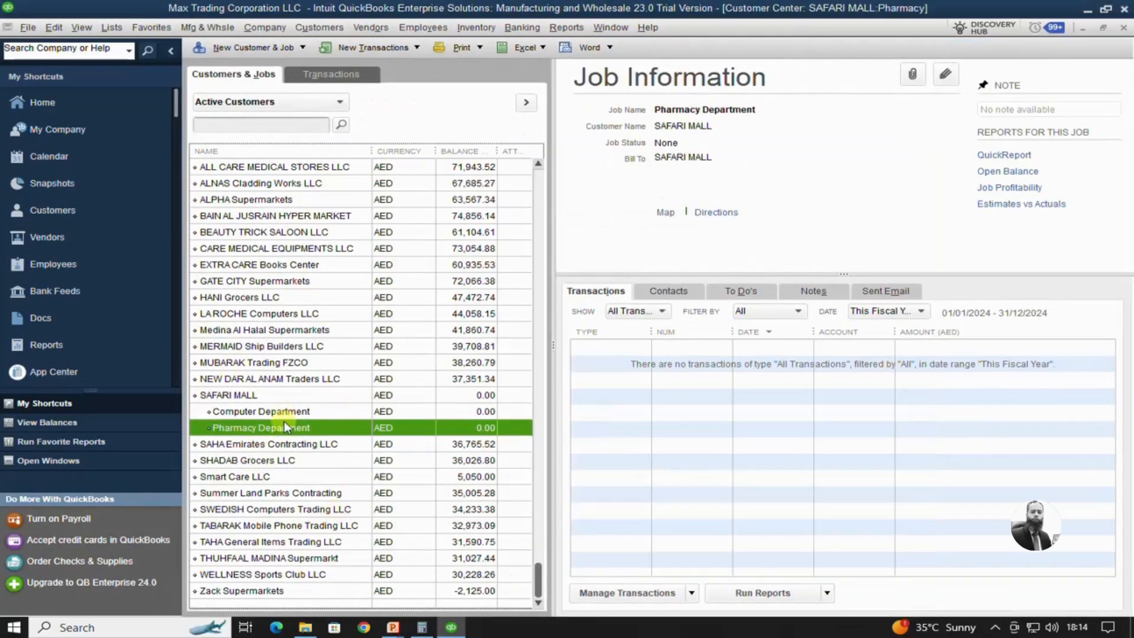
pyautogui.click(226, 394)
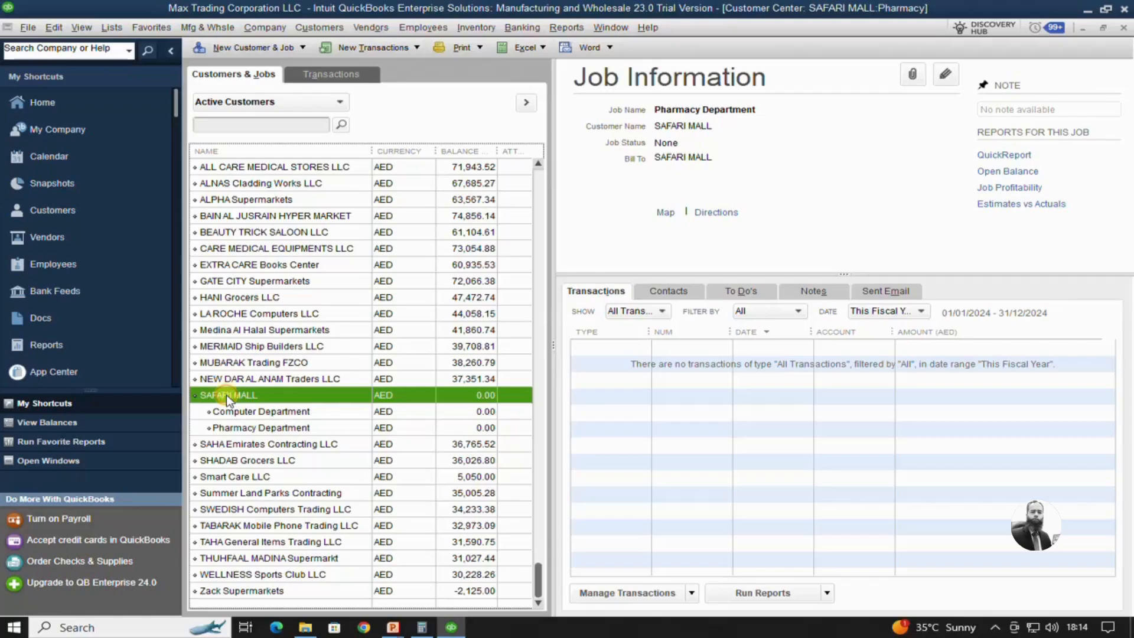
pyautogui.click(236, 412)
pyautogui.click(240, 428)
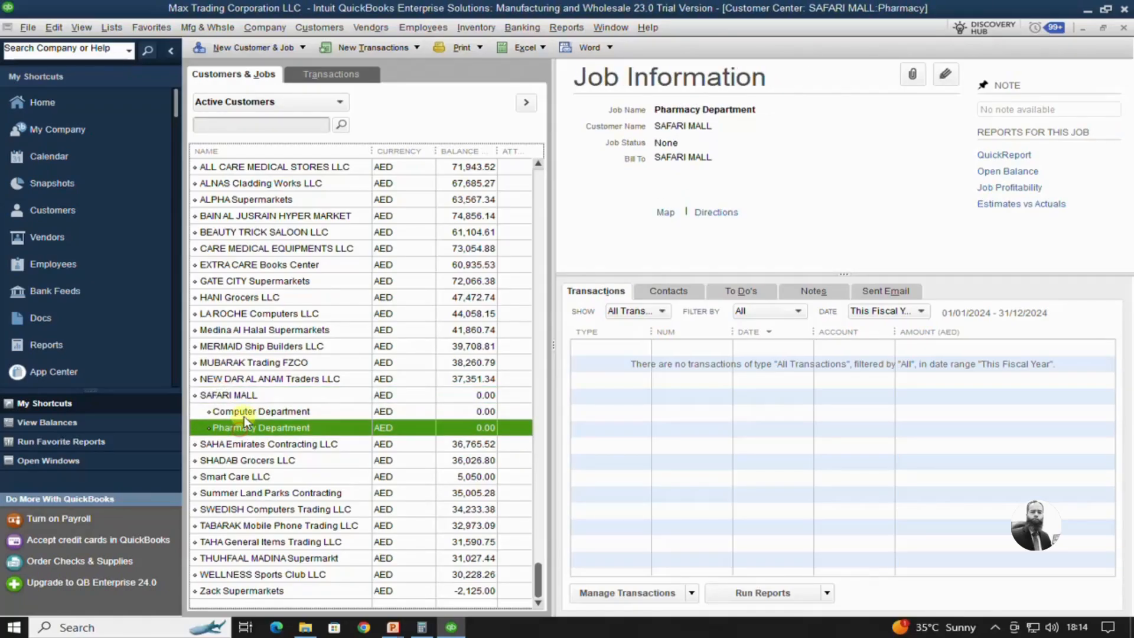
pyautogui.click(243, 412)
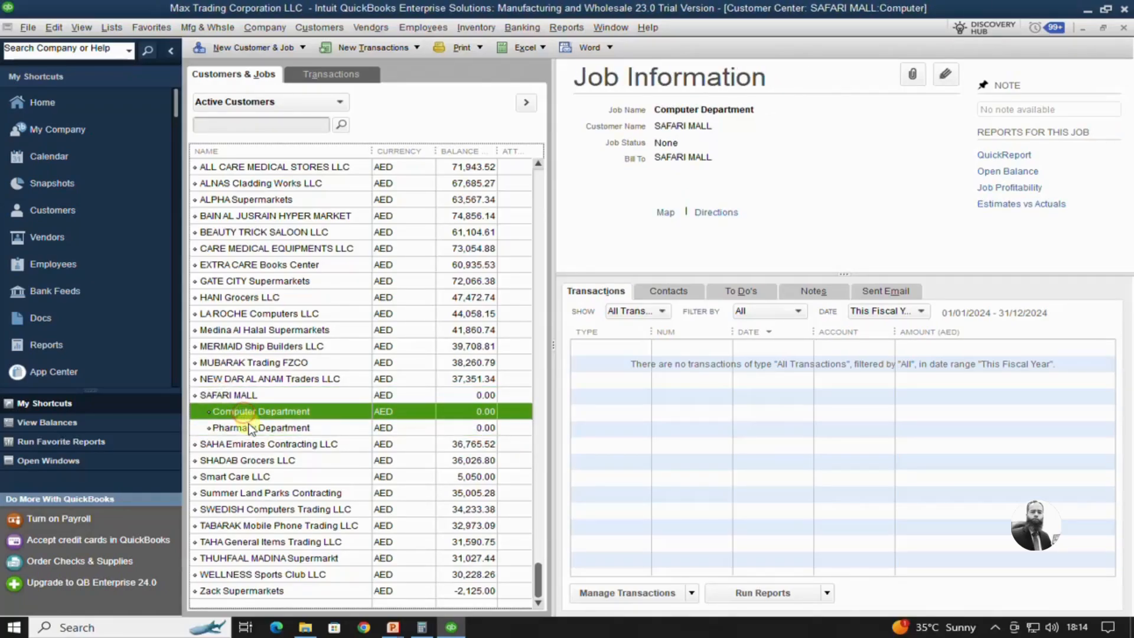
pyautogui.click(251, 427)
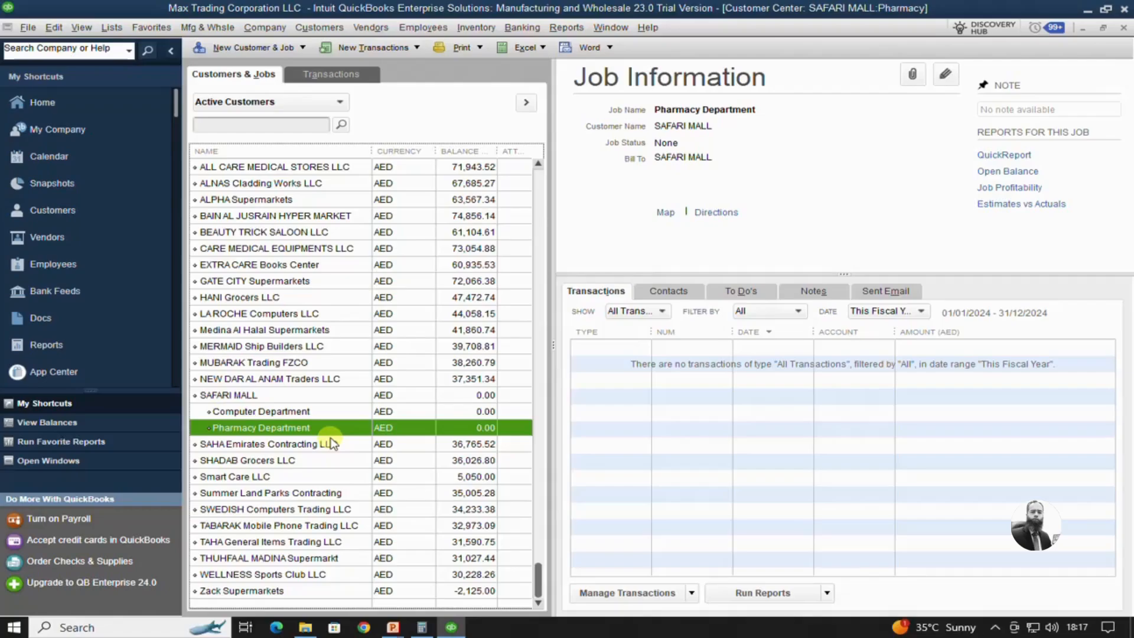
# Start an invoice for SAFARI MALL's Computer Department job and assign it the class Alumco - Sharjah
pyautogui.rightClick(268, 412)
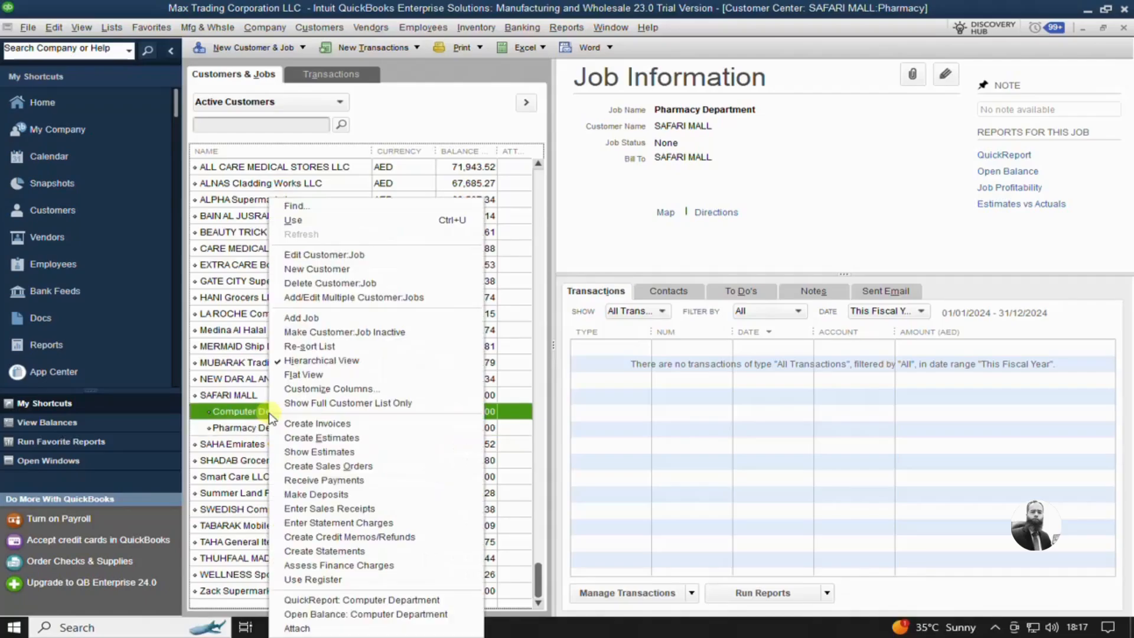
pyautogui.click(313, 424)
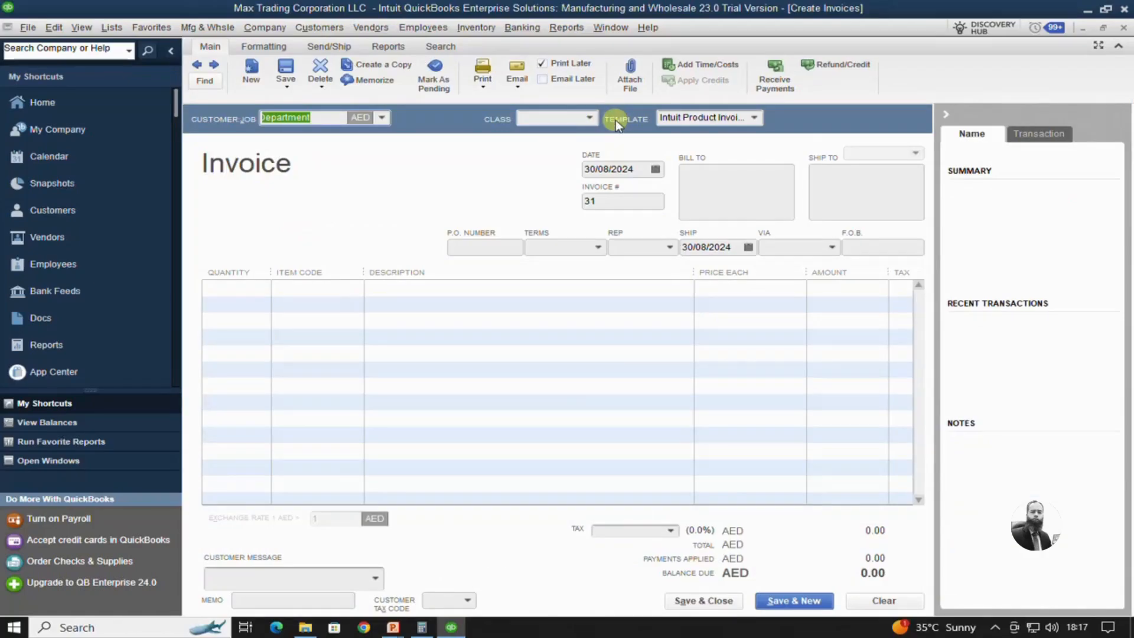
pyautogui.click(589, 117)
pyautogui.click(592, 169)
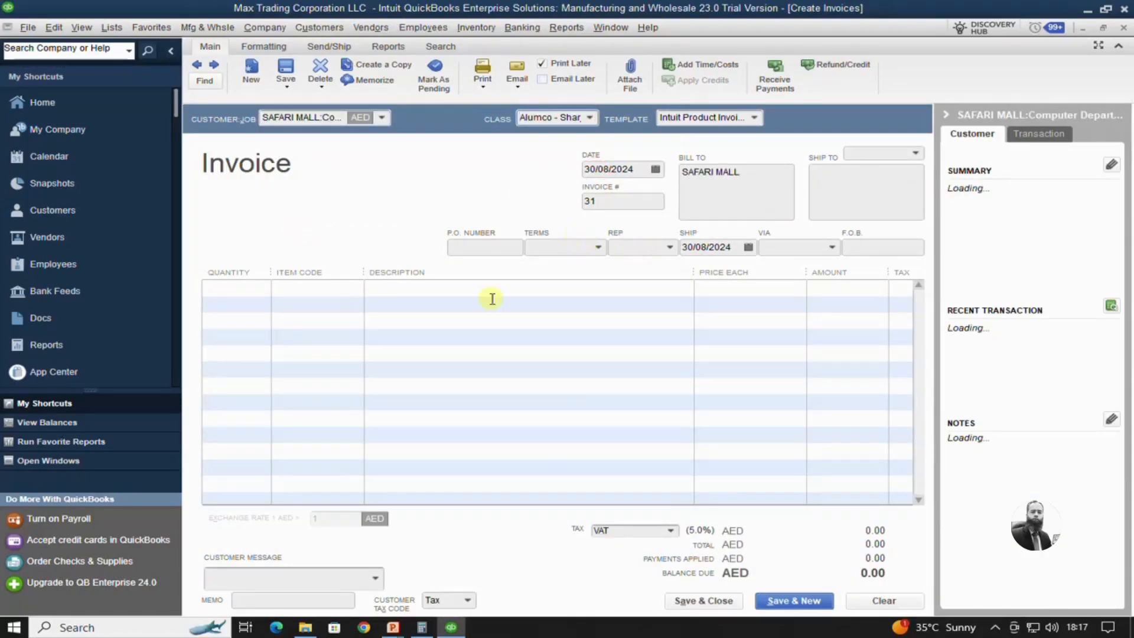
# Enter item 101-HP-laptop-i7 with a quantity of 3 on the invoice's first line
pyautogui.click(328, 289)
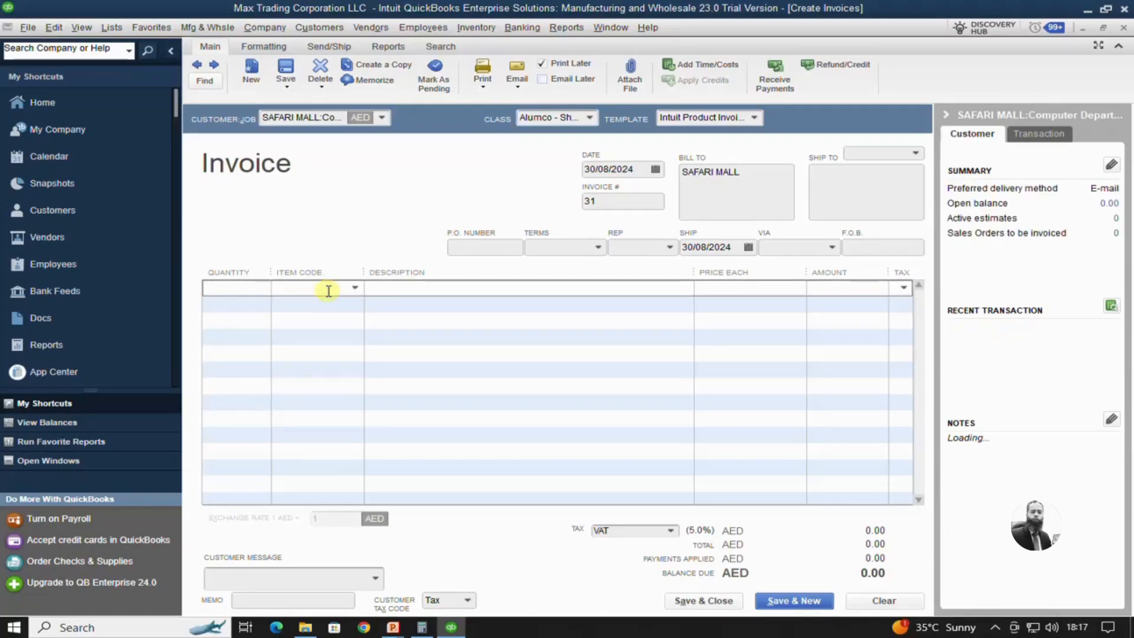
pyautogui.write('101-HP-laptop-i7')
pyautogui.hotkey('shift', 'Tab')
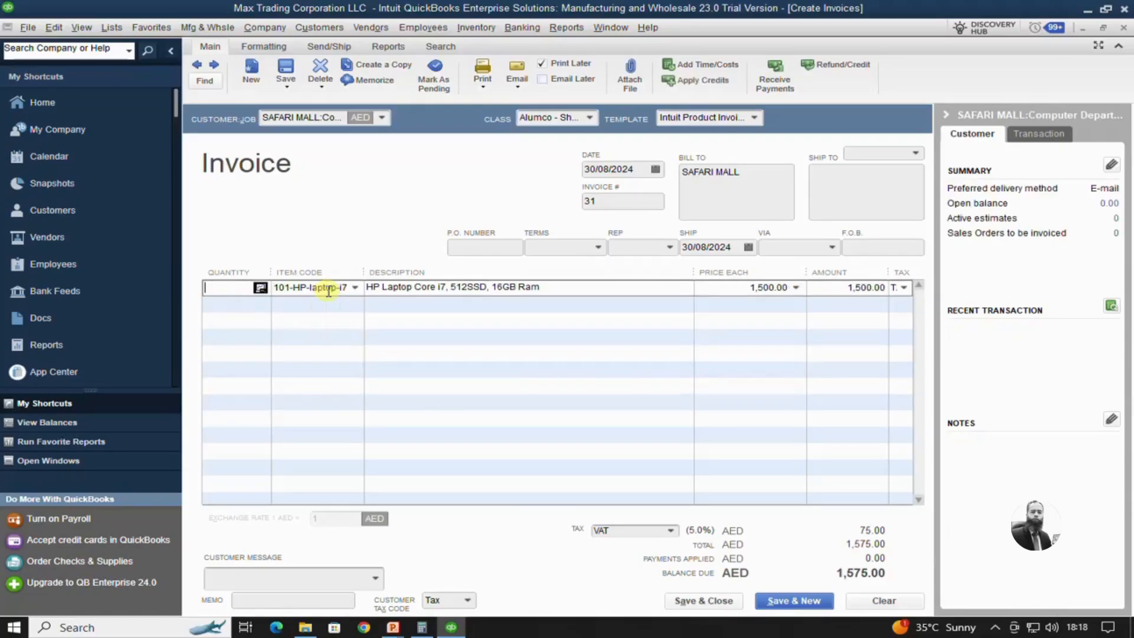
pyautogui.write('3')
pyautogui.press('Tab')
pyautogui.press('Tab')
pyautogui.press('Tab')
pyautogui.press('Tab')
pyautogui.press('Tab')
pyautogui.press('Tab')
pyautogui.press('Tab')
# Enter item 102-Dell-i7 with a quantity of 2 on the second line, and save and close the invoice
pyautogui.write('102-Dell-i7')
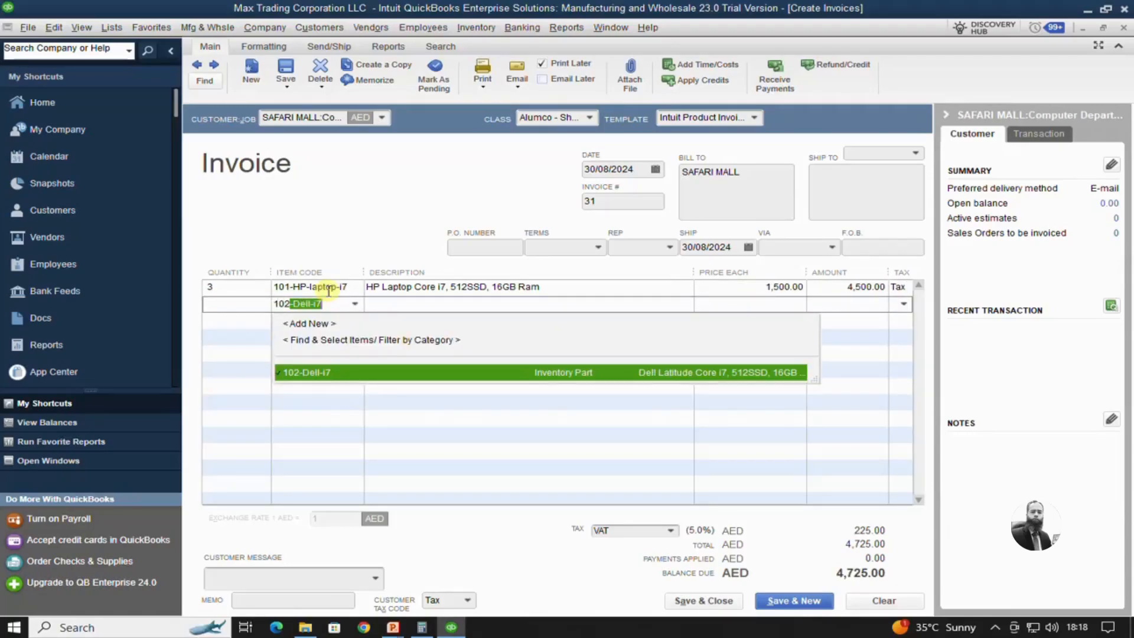
pyautogui.hotkey('shift', 'Tab')
pyautogui.write('2')
pyautogui.press('Tab')
pyautogui.press('Tab')
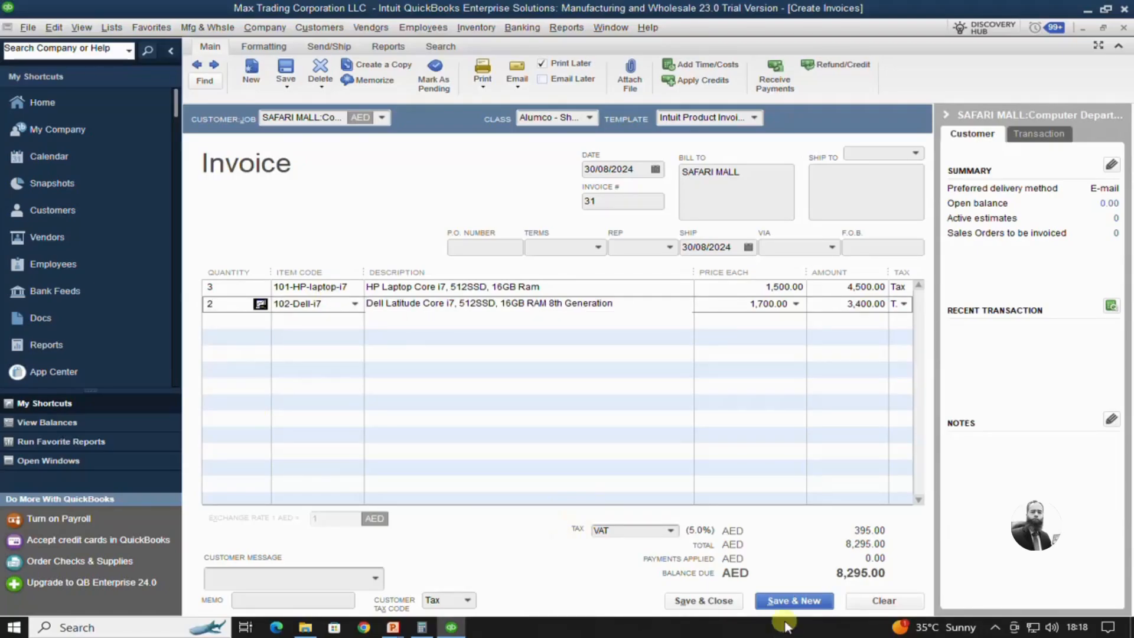
pyautogui.click(690, 600)
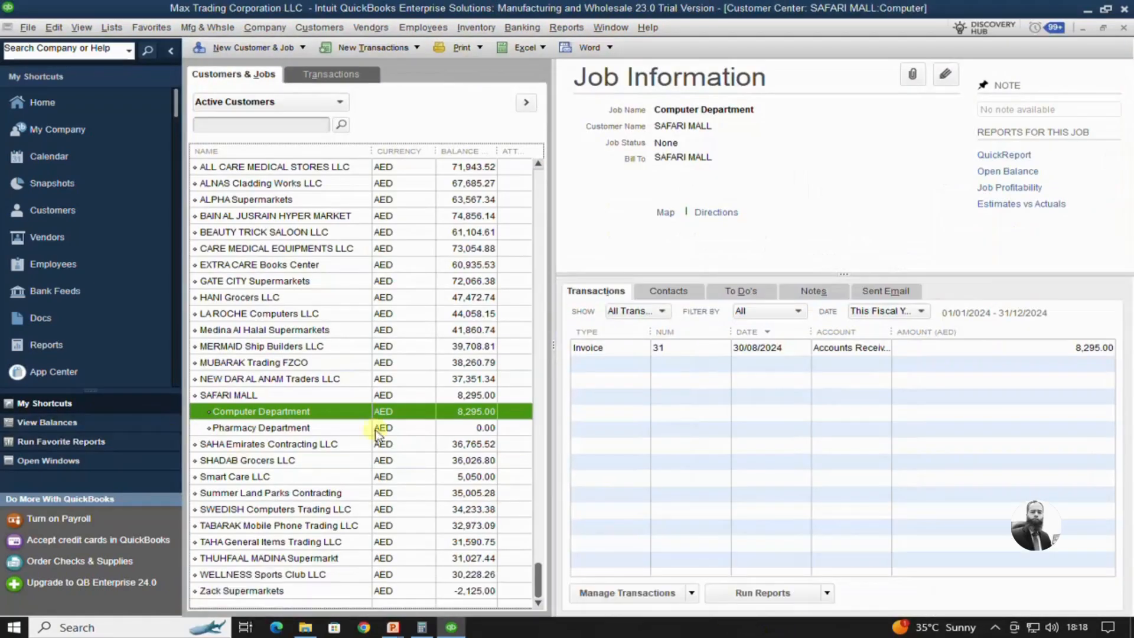
# Start another invoice for SAFARI MALL's Computer Department job with the class Alumco - Sharjah
pyautogui.rightClick(293, 405)
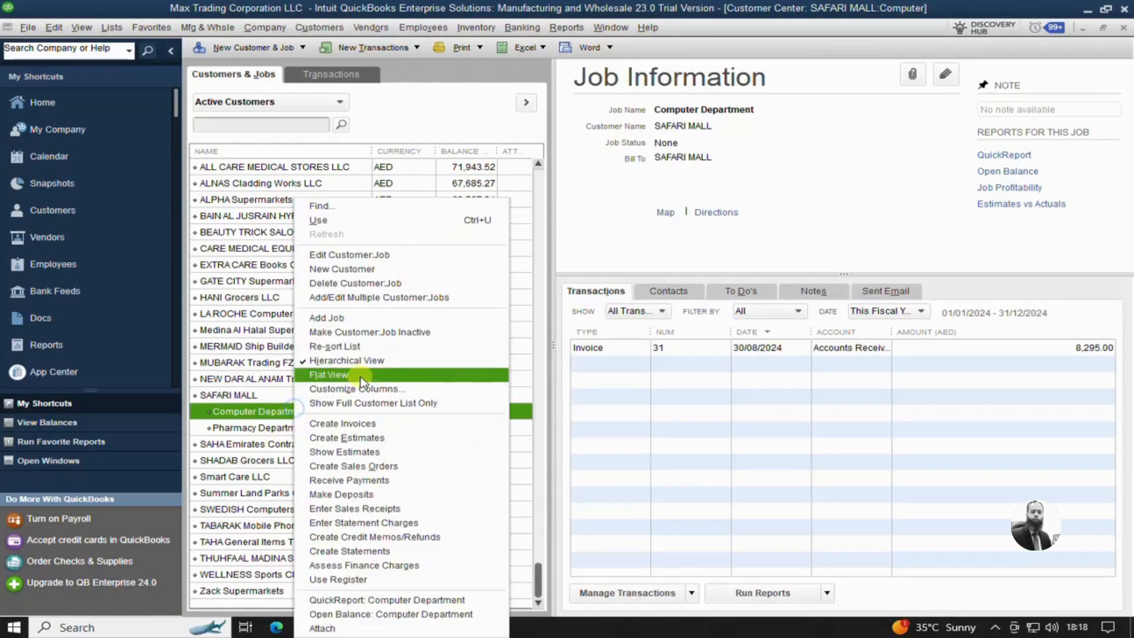
pyautogui.click(375, 425)
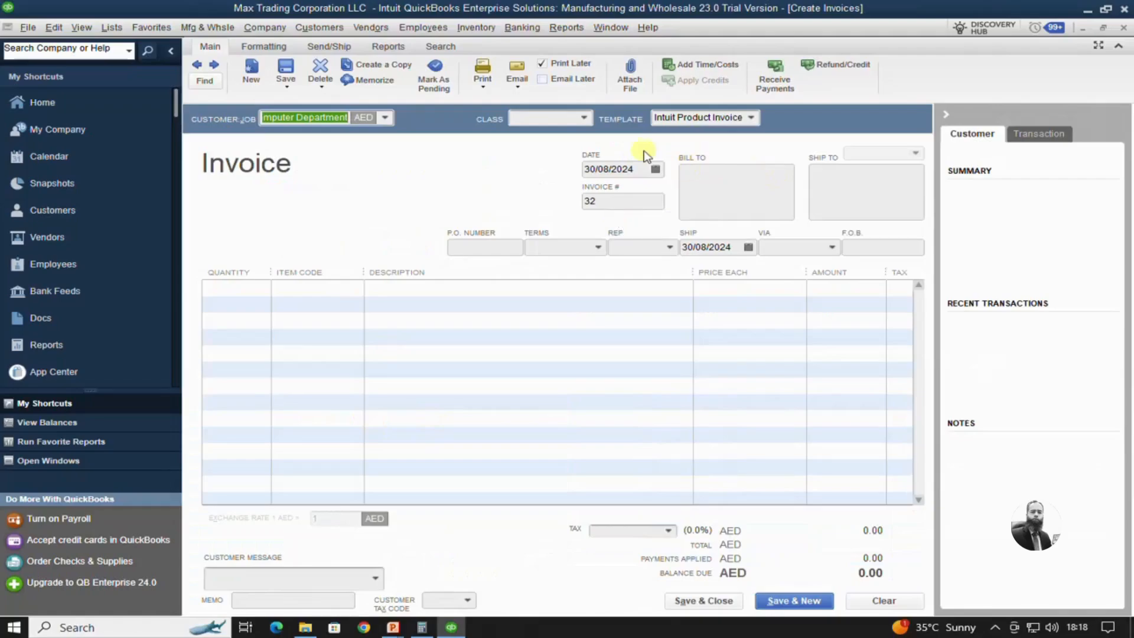
pyautogui.press('Tab')
pyautogui.click(583, 117)
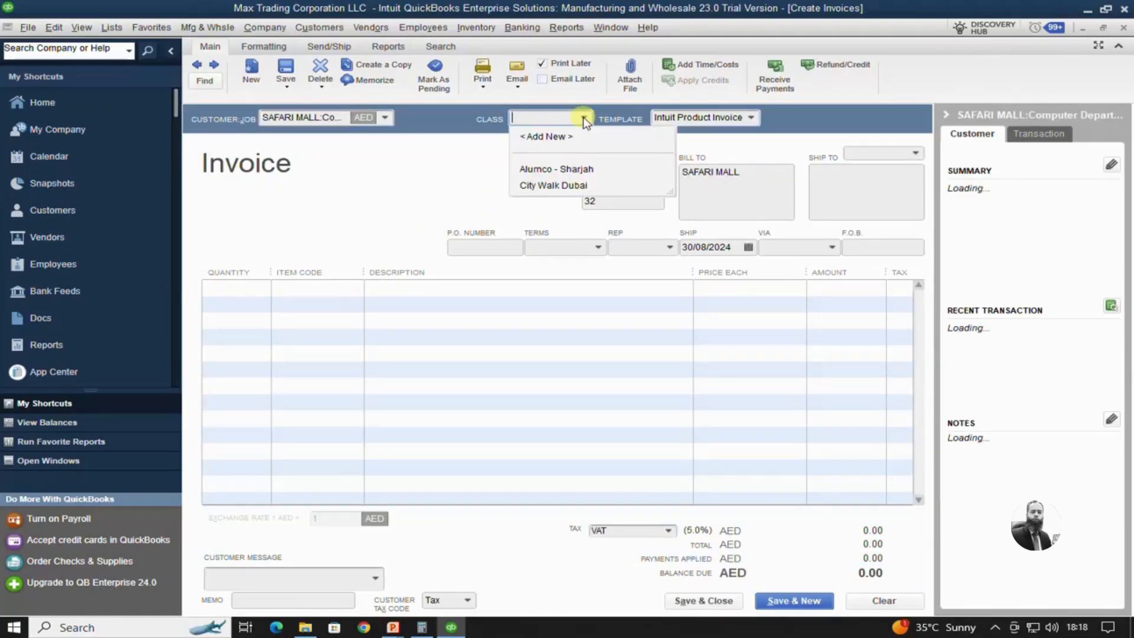
pyautogui.click(568, 170)
# Enter item 101-HP-laptop-i7 with a quantity of 1, and save and close the invoice
pyautogui.click(325, 292)
pyautogui.hotkey('shift', 'Tab')
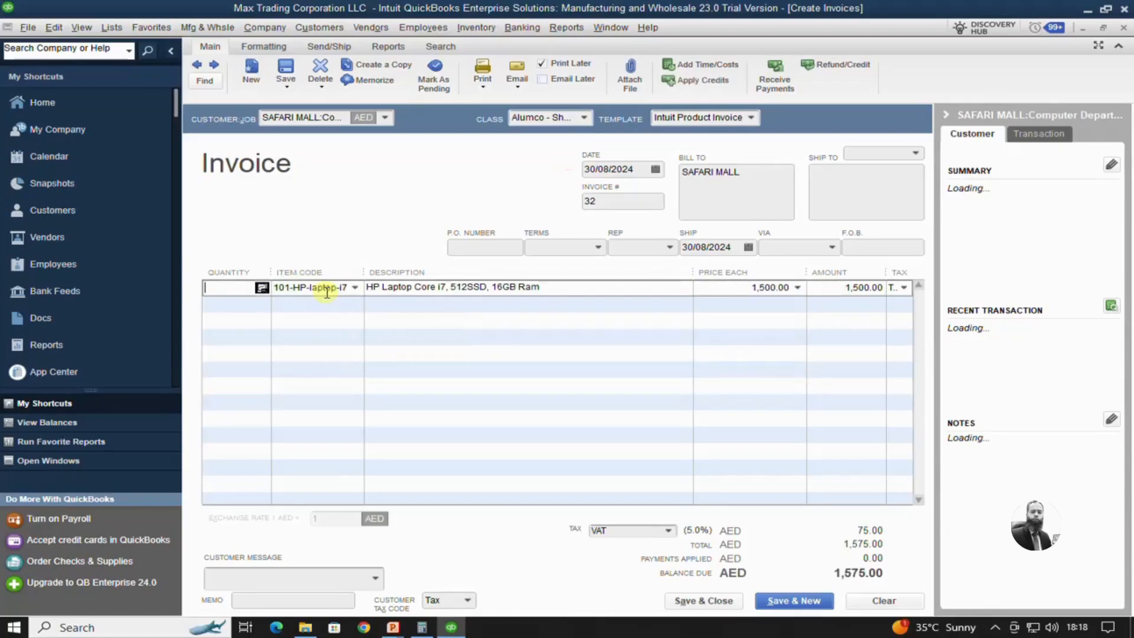
pyautogui.write('1')
pyautogui.press('Tab')
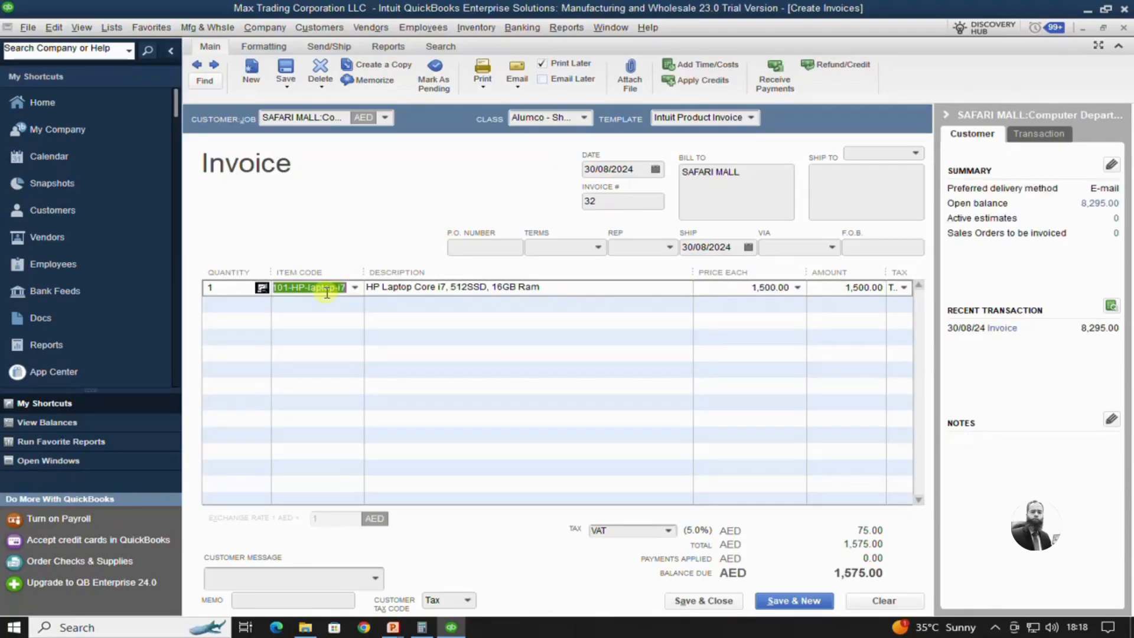
pyautogui.hotkey('alt', 'a')
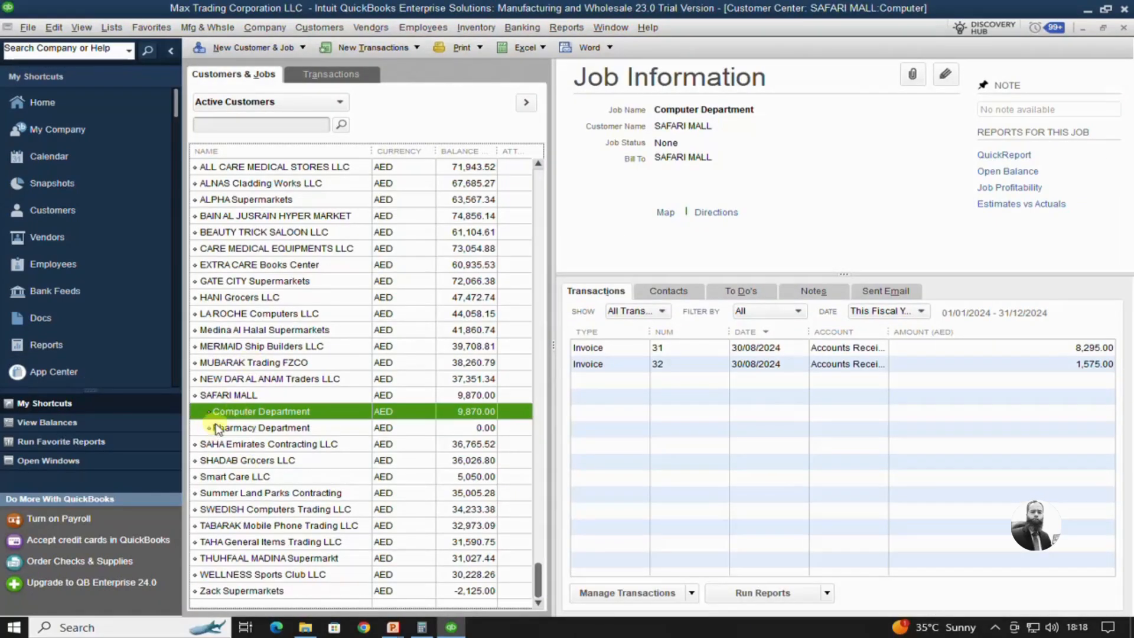
# Start another invoice for SAFARI MALL's Computer Department job with the class City Walk Dubai
pyautogui.rightClick(246, 418)
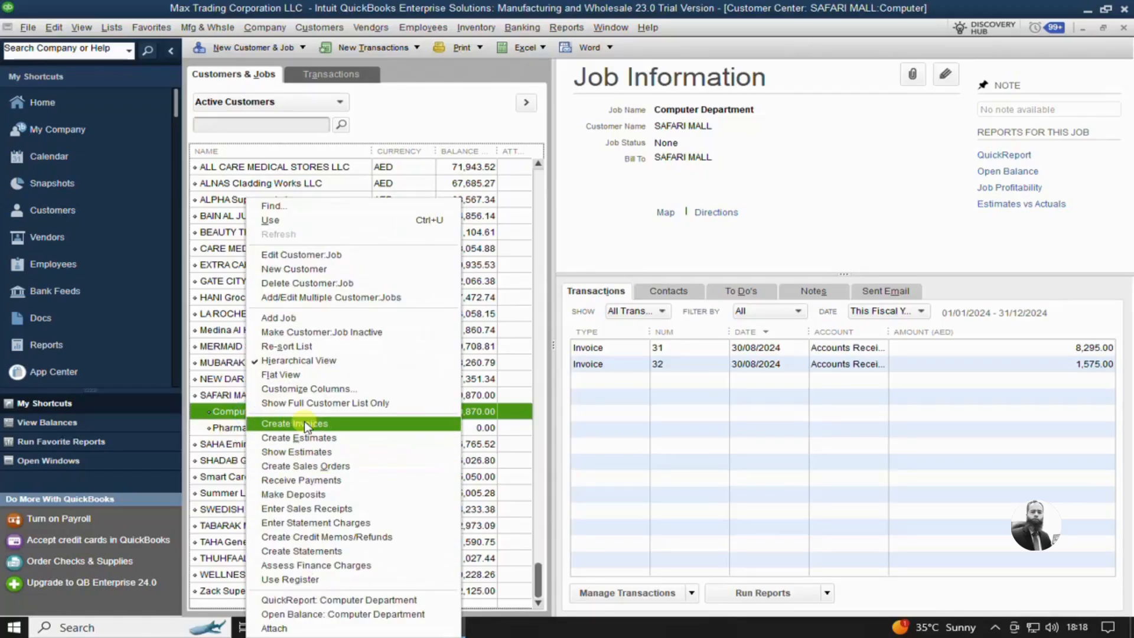
pyautogui.click(266, 424)
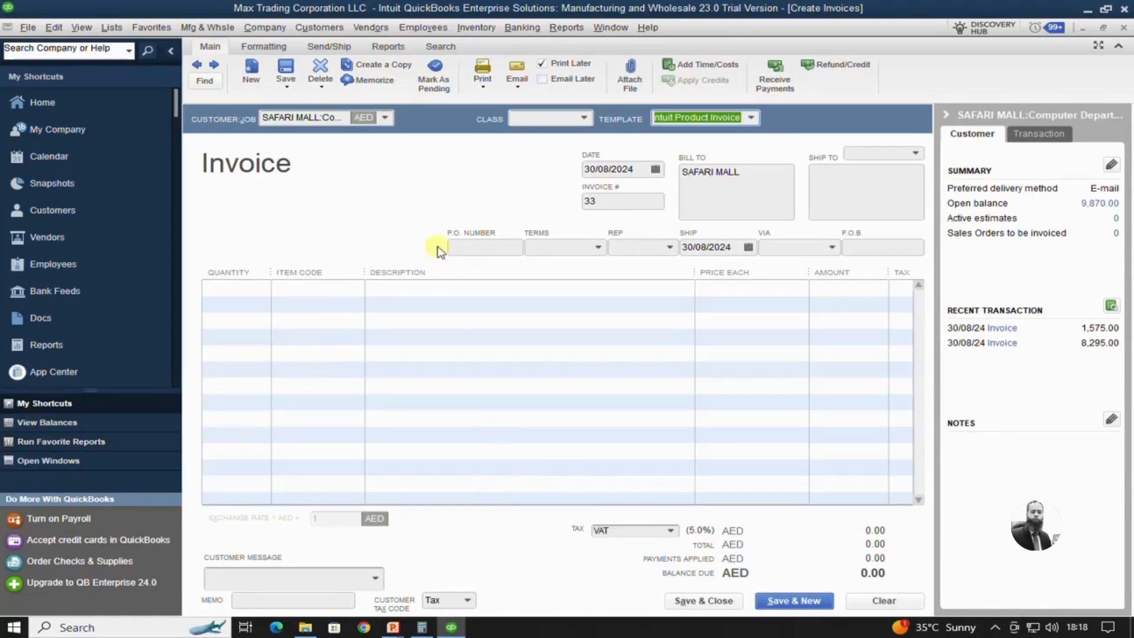
pyautogui.click(590, 118)
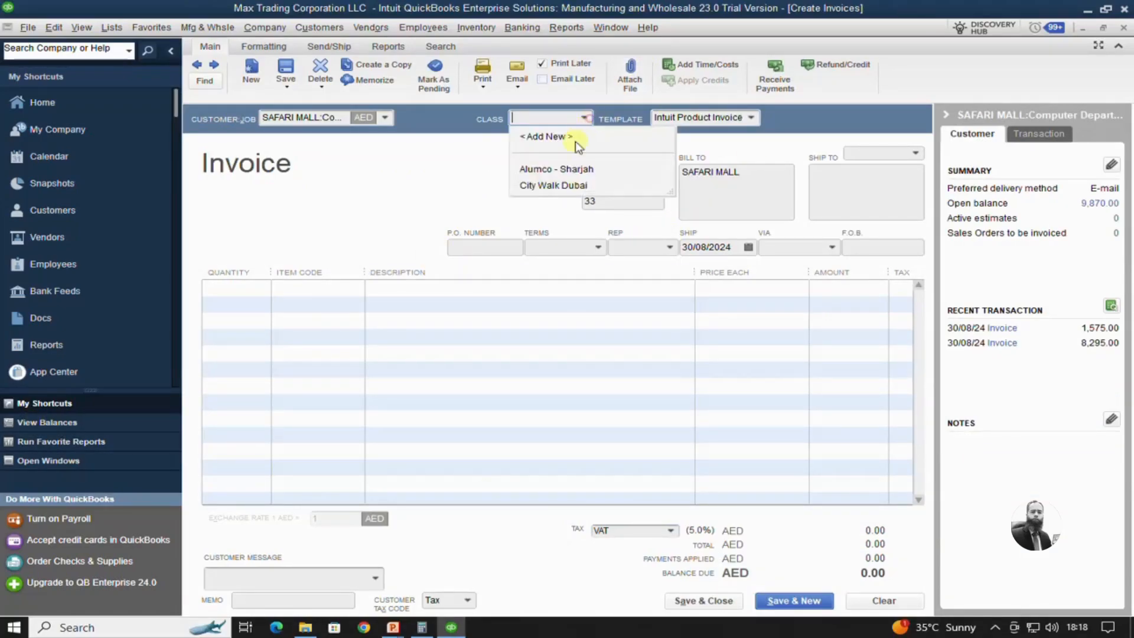
pyautogui.click(577, 184)
# Enter item 102-Dell-i7 with a quantity of 2, and save and close the invoice
pyautogui.click(338, 293)
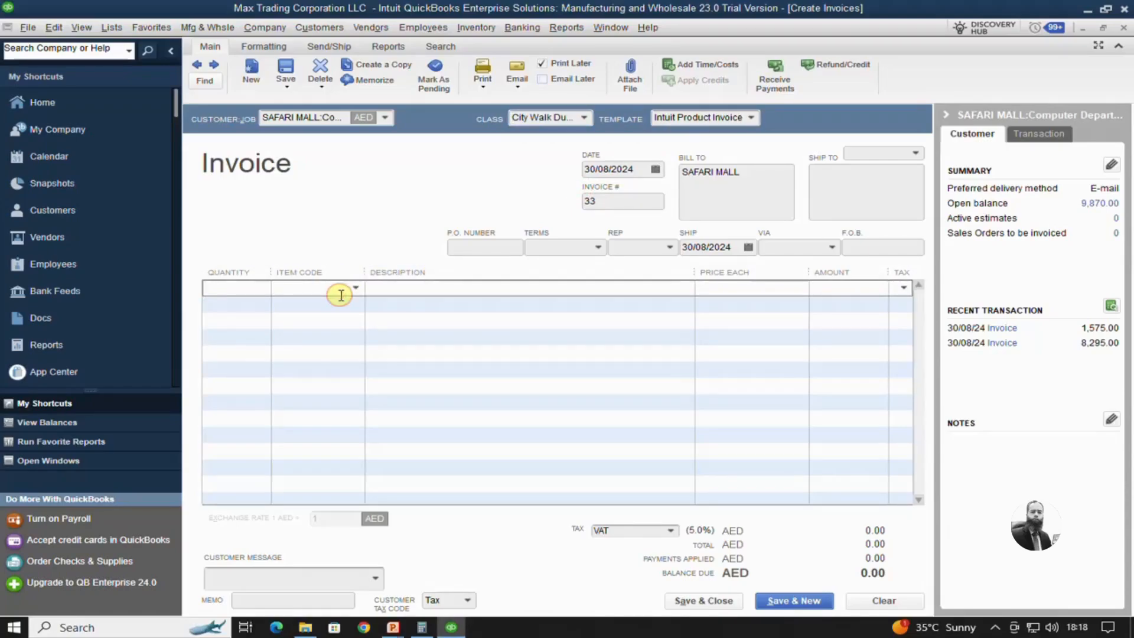
pyautogui.write('102-Dell-i7')
pyautogui.hotkey('shift', 'Tab')
pyautogui.write('2')
pyautogui.press('Tab')
pyautogui.hotkey('alt', 'a')
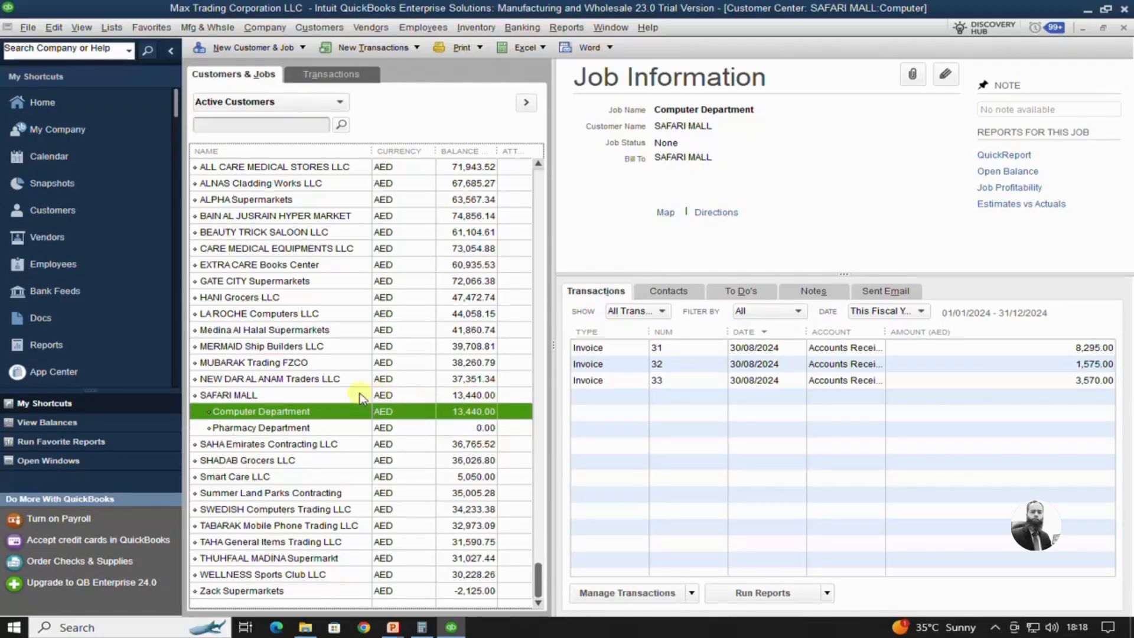
# Start an invoice for SAFARI MALL's Pharmacy Department job with the class Alumco - Sharjah
pyautogui.click(444, 394)
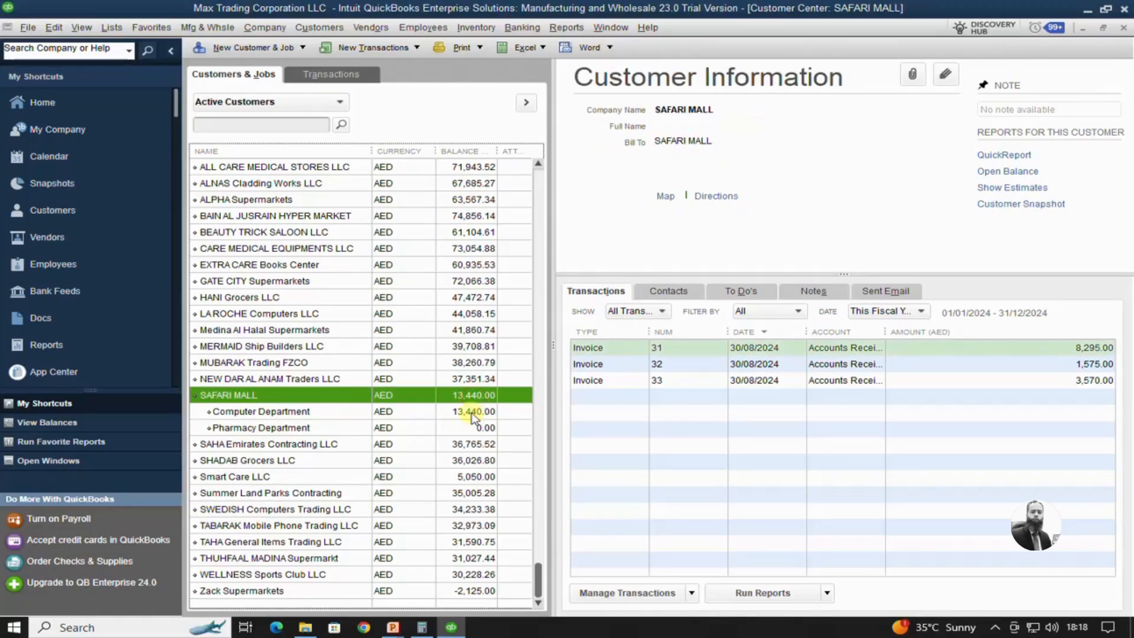
pyautogui.click(235, 429)
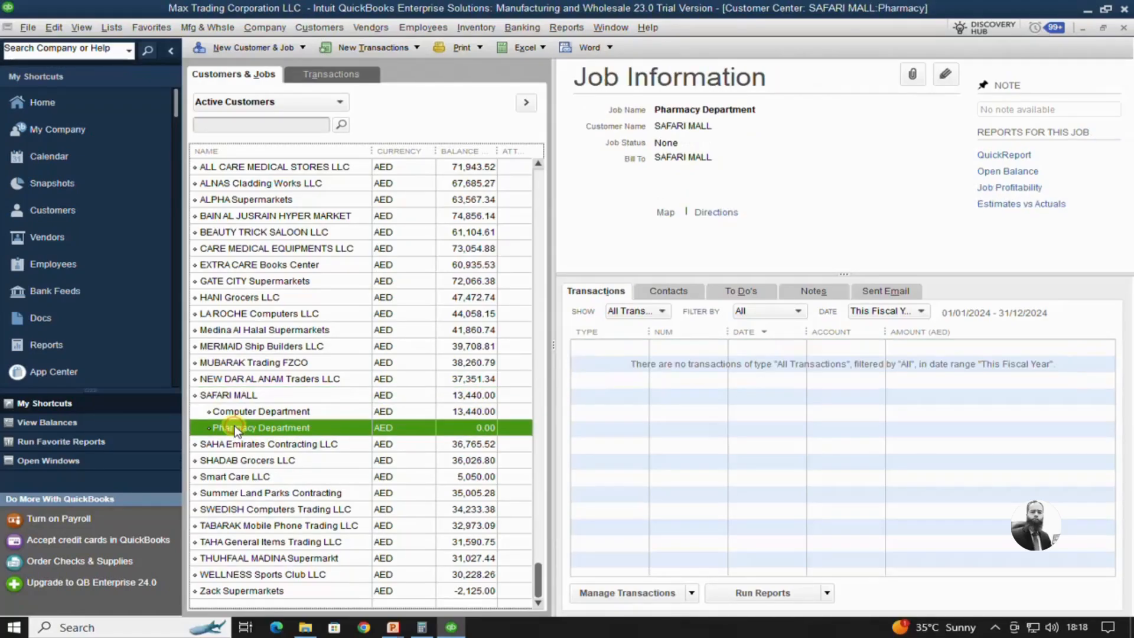
pyautogui.rightClick(235, 429)
pyautogui.click(275, 425)
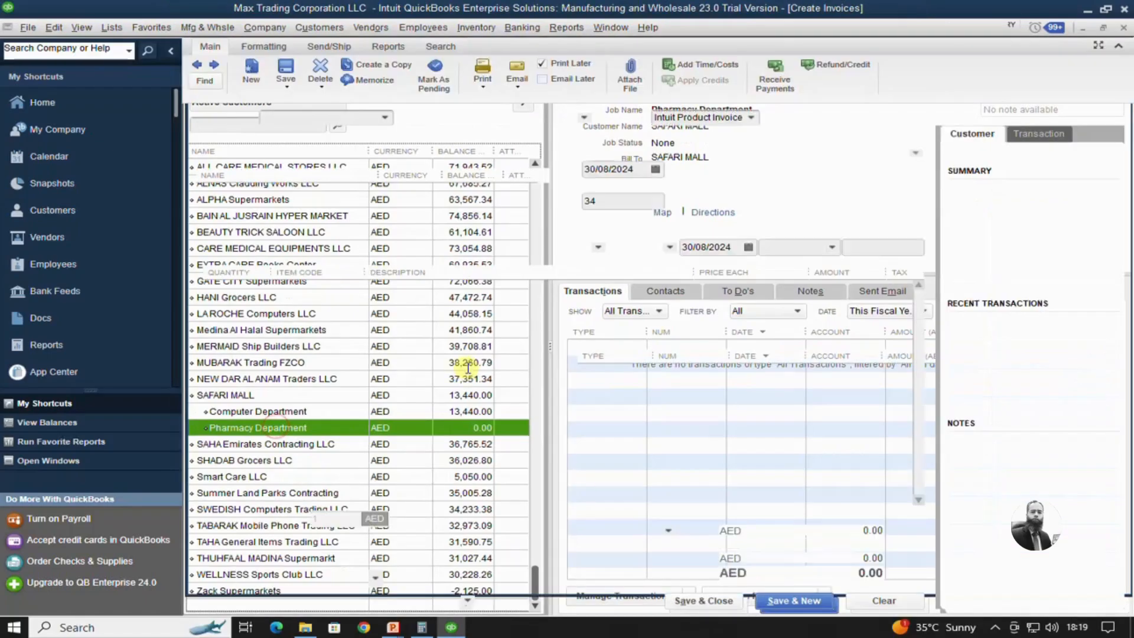
pyautogui.click(580, 116)
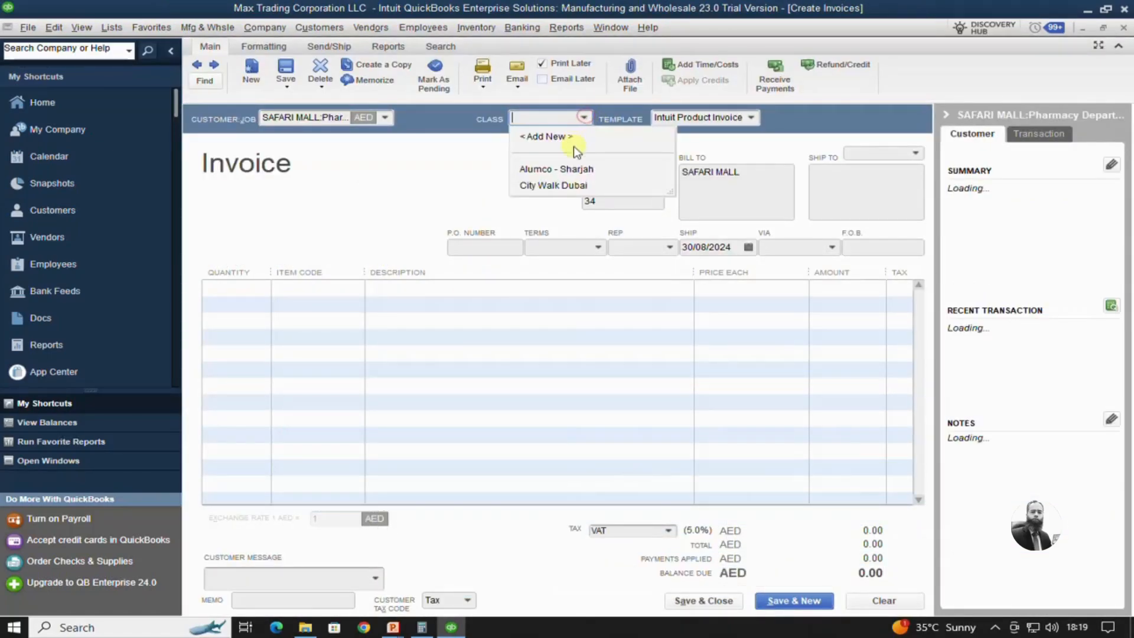
pyautogui.click(578, 170)
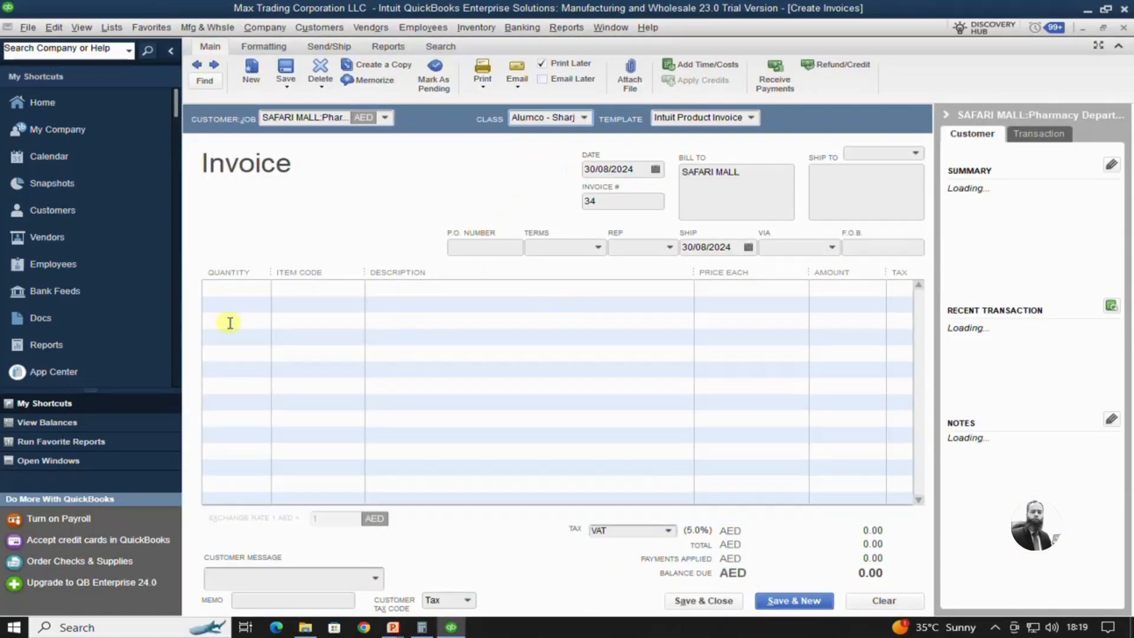
# Enter item 2001 with a quantity of 10 on the invoice's first line
pyautogui.click(284, 295)
pyautogui.write('2001')
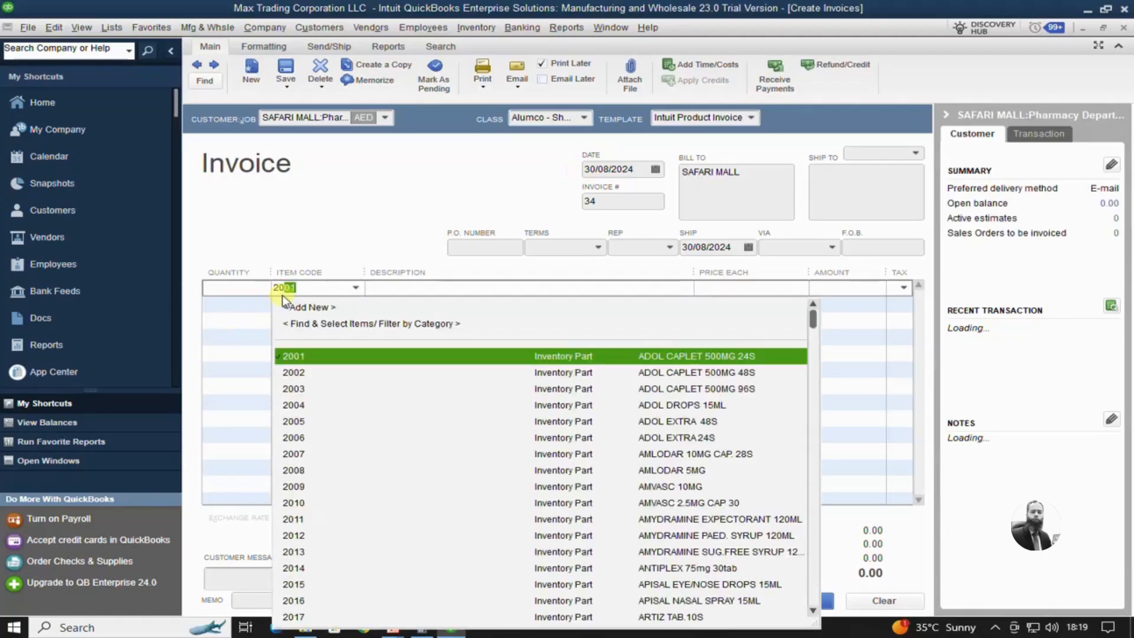
pyautogui.press('Tab')
pyautogui.hotkey('shift', 'Tab')
pyautogui.hotkey('shift', 'Tab')
pyautogui.press('Tab')
pyautogui.press('Down')
# Add items 2002 and 2003 with a quantity of 10 each, and save and close the invoice
pyautogui.write('2002')
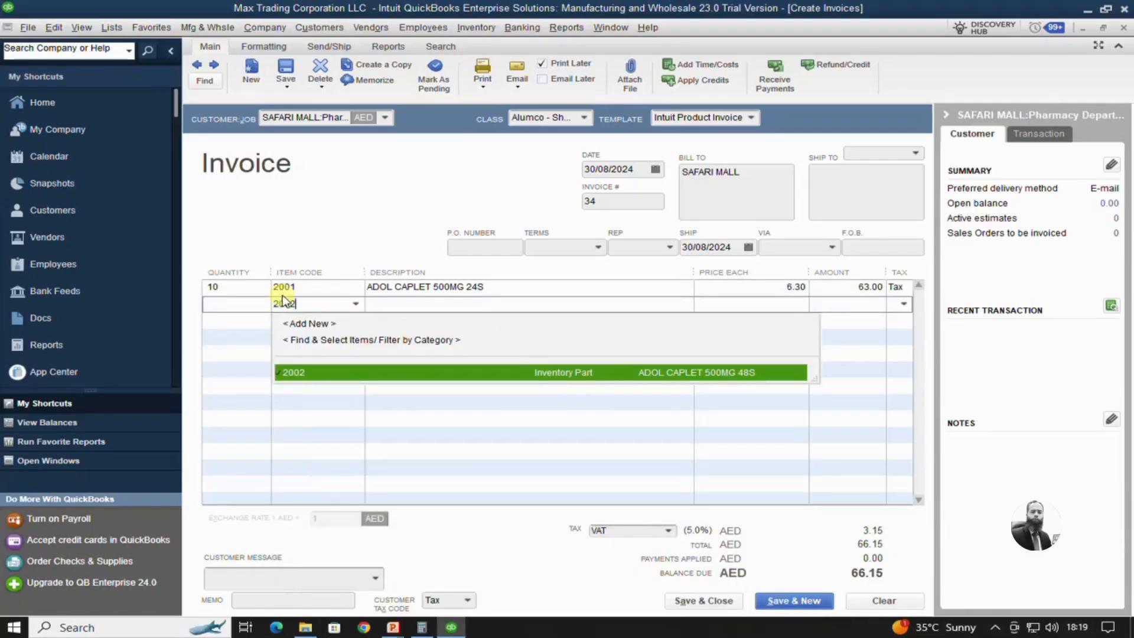
pyautogui.press('Down')
pyautogui.write('2003')
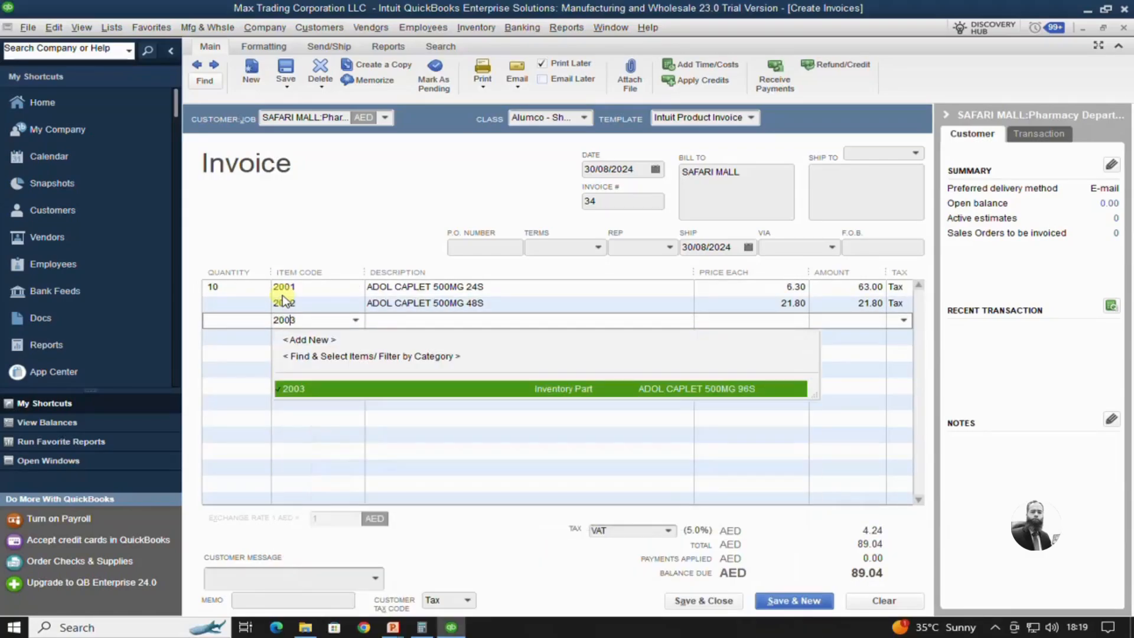
pyautogui.press('Tab')
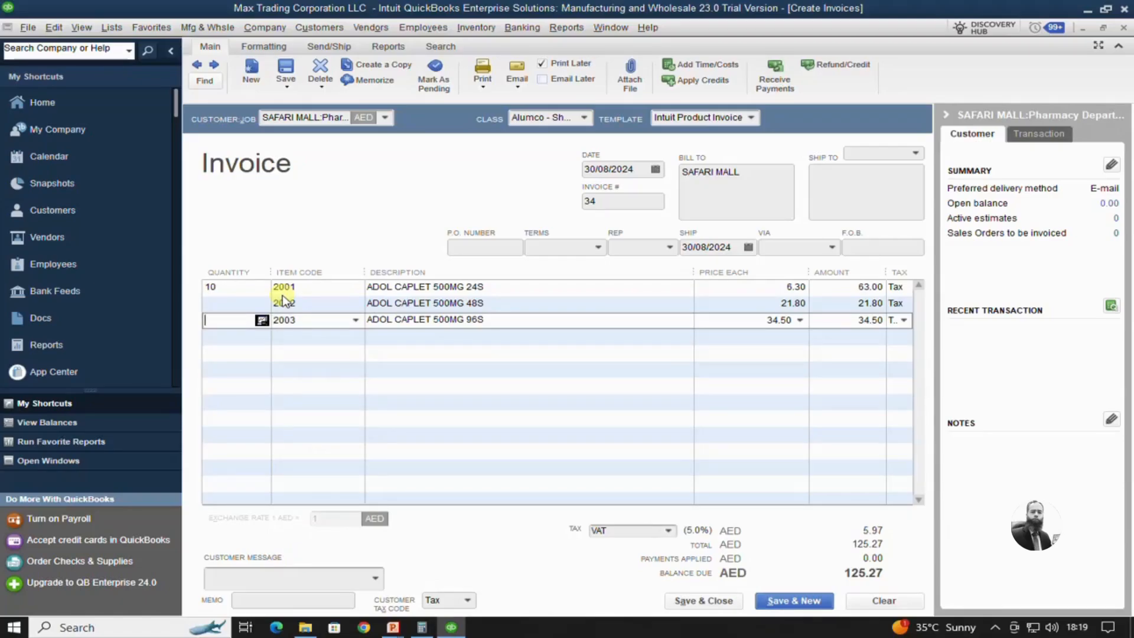
pyautogui.write('10')
pyautogui.press('Up')
pyautogui.write('10')
pyautogui.press('Tab')
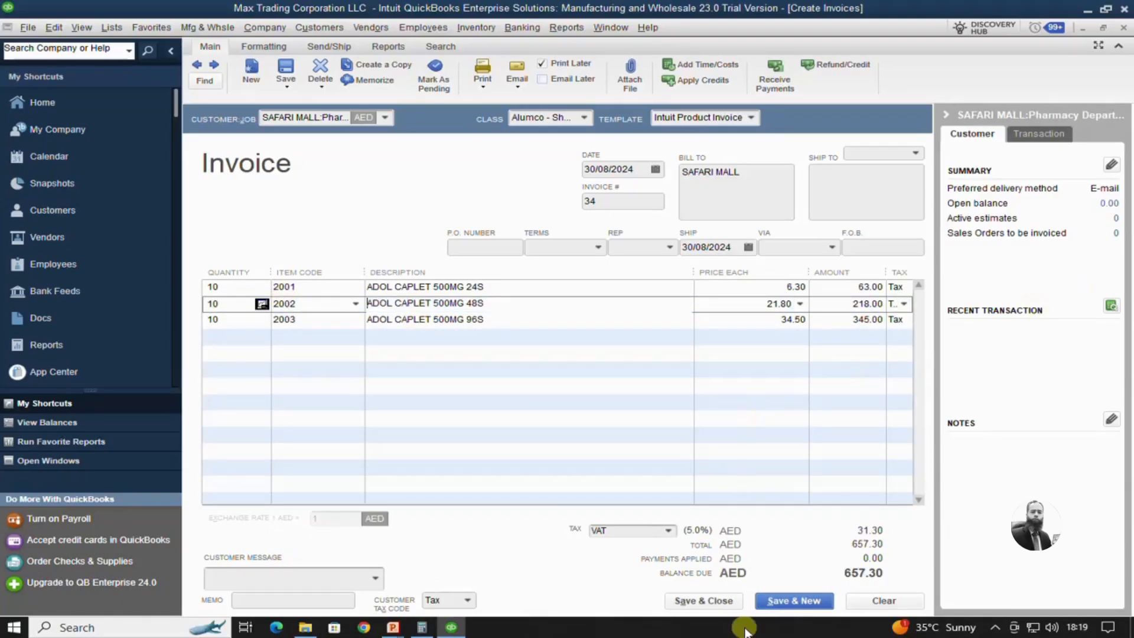
pyautogui.click(712, 601)
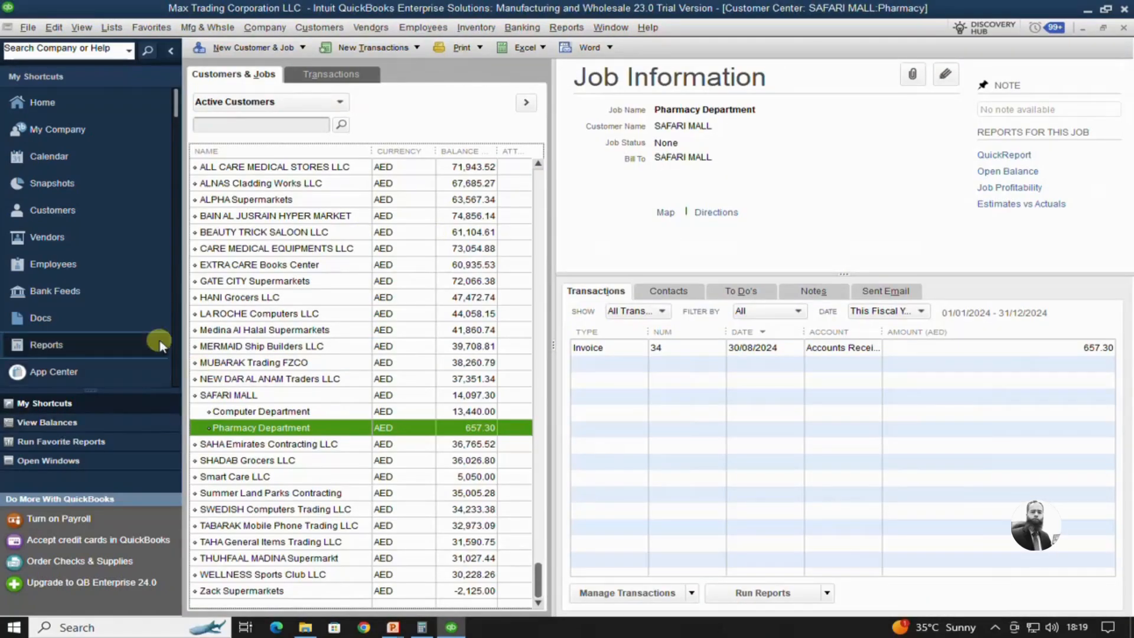
# Start another invoice for SAFARI MALL's Pharmacy Department job with the class City Walk Dubai
pyautogui.click(260, 411)
pyautogui.click(324, 427)
pyautogui.rightClick(328, 429)
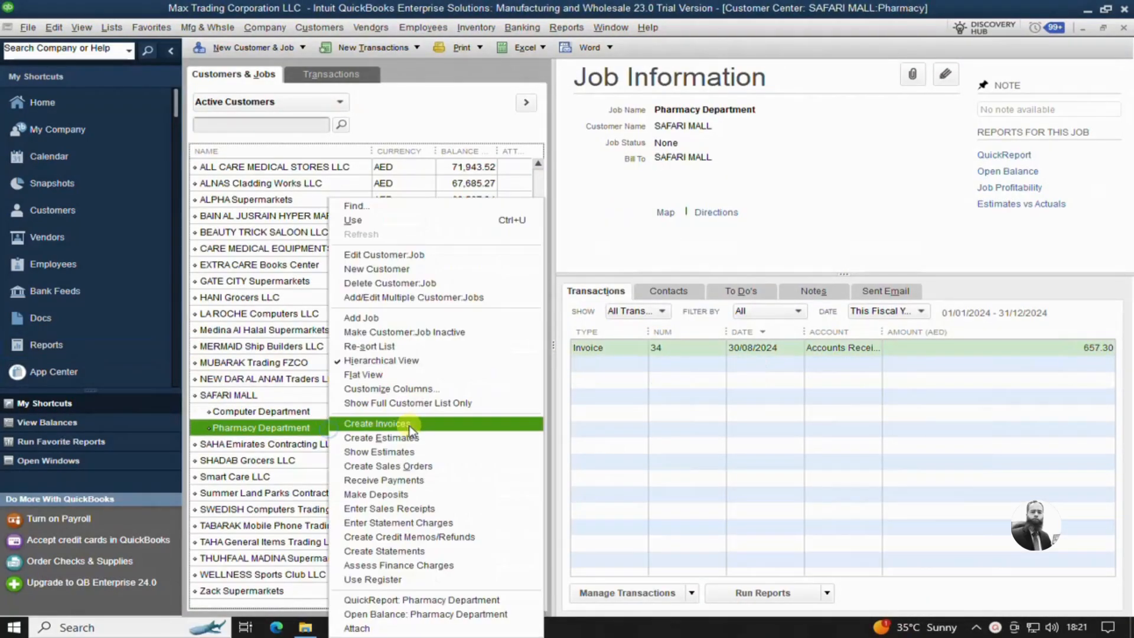
pyautogui.click(366, 423)
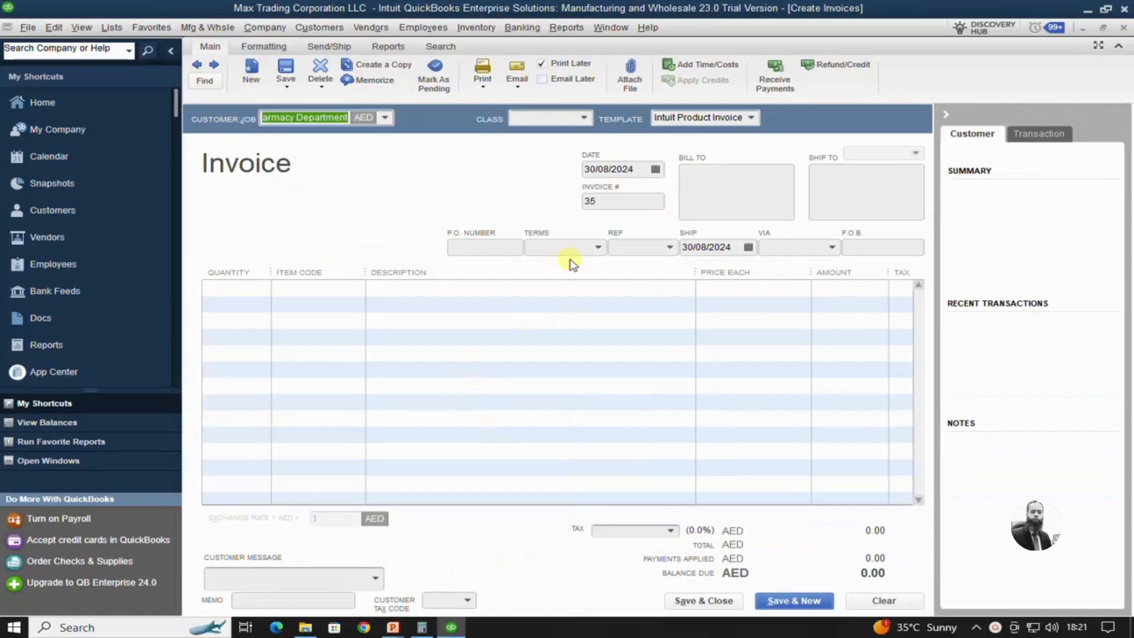
pyautogui.click(582, 123)
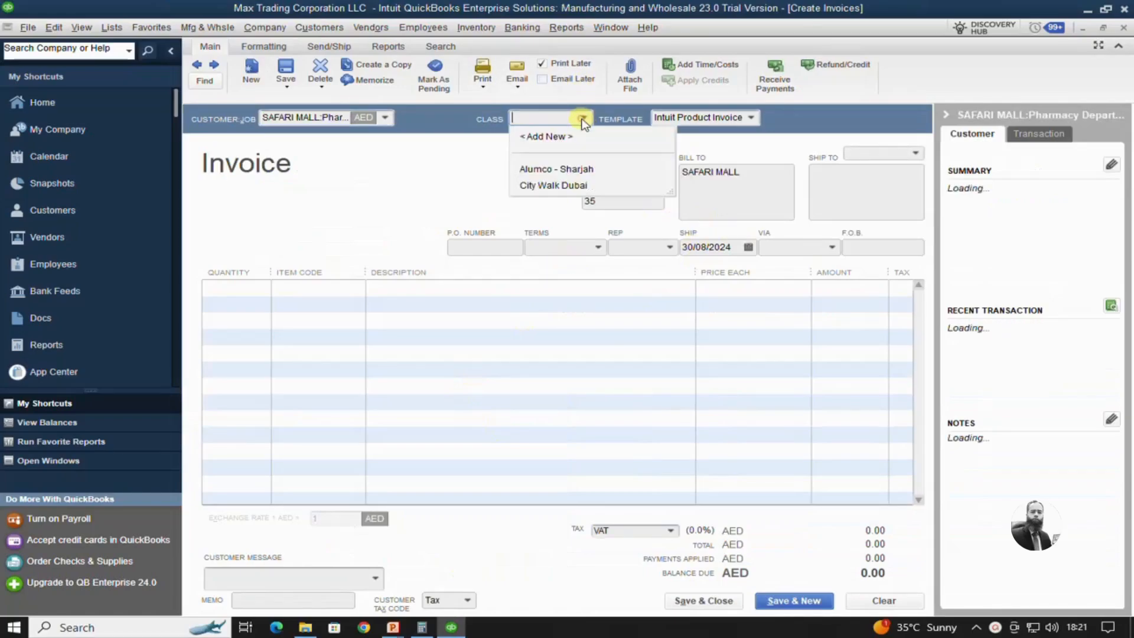
pyautogui.click(570, 186)
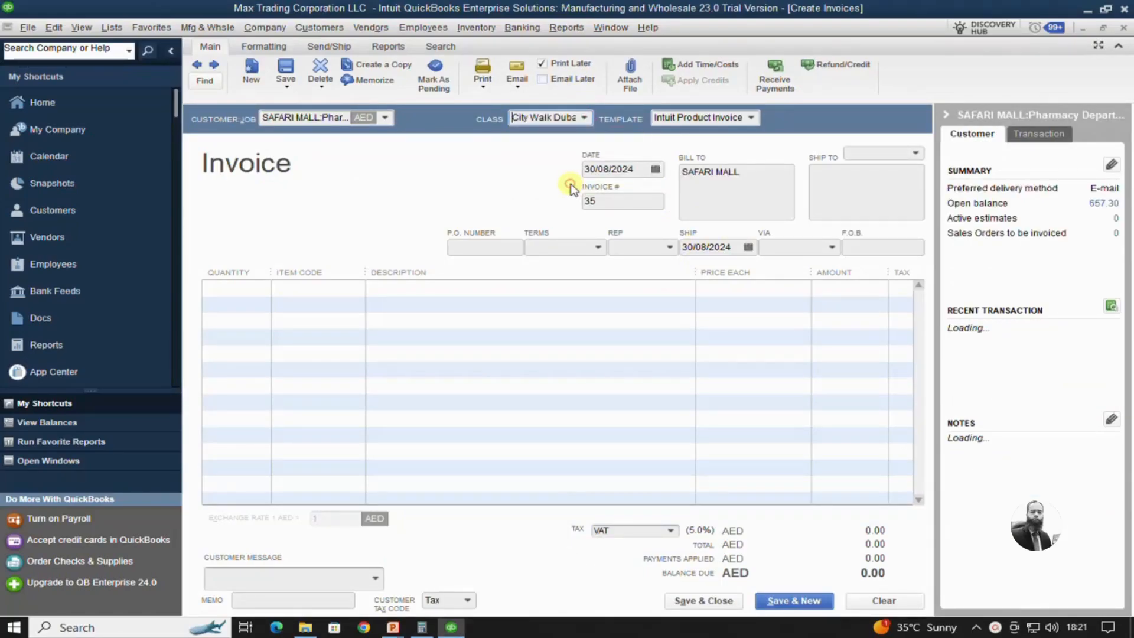
# Enter items 2009, 2010 and 2011 on the invoice's first three lines
pyautogui.click(334, 288)
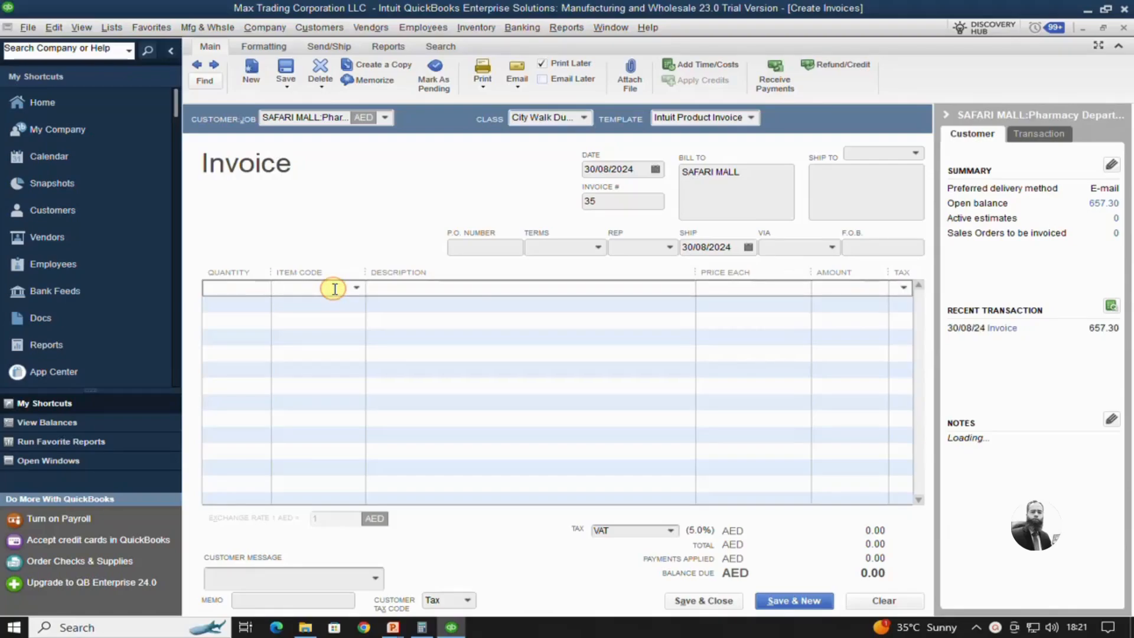
pyautogui.write('2001')
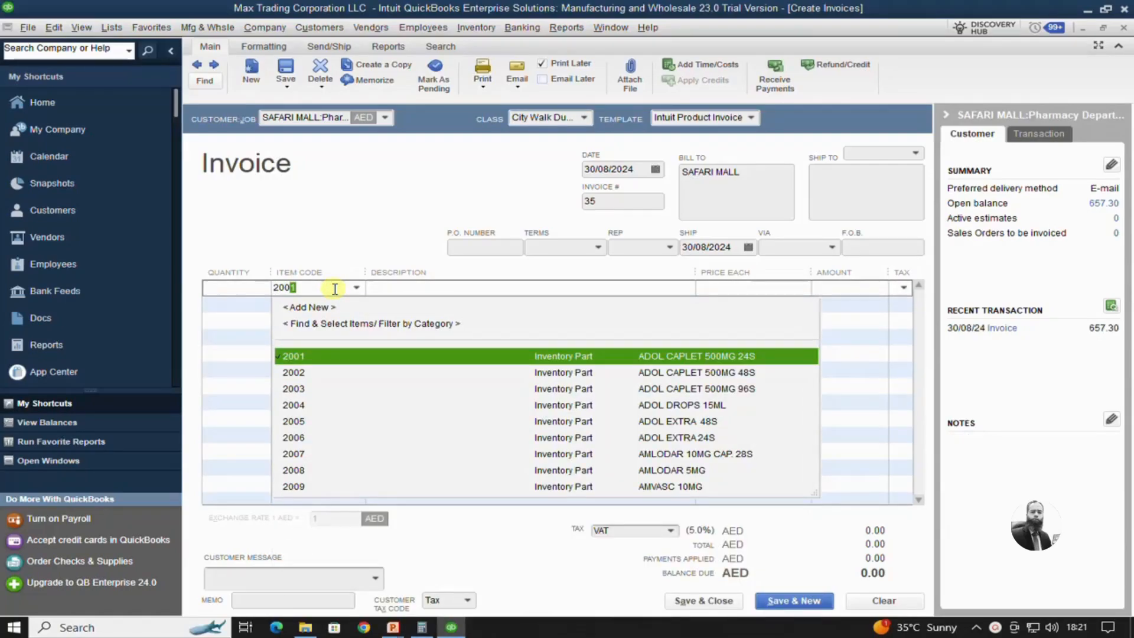
pyautogui.write('9')
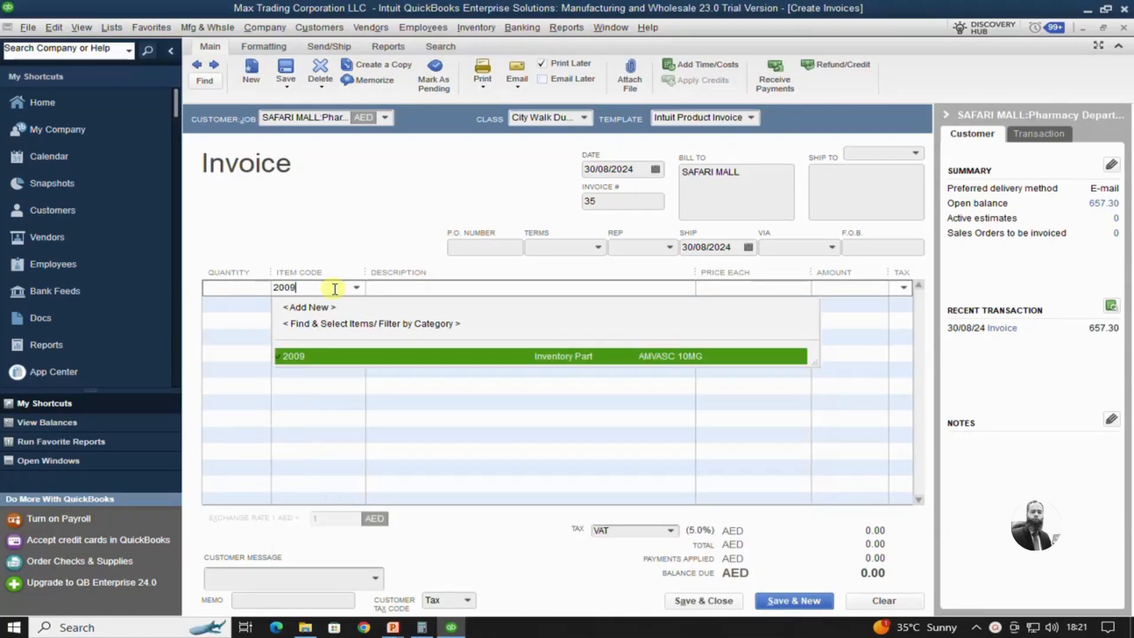
pyautogui.press('Return')
pyautogui.write('2010')
pyautogui.press('Return')
pyautogui.write('2011')
pyautogui.press('Return')
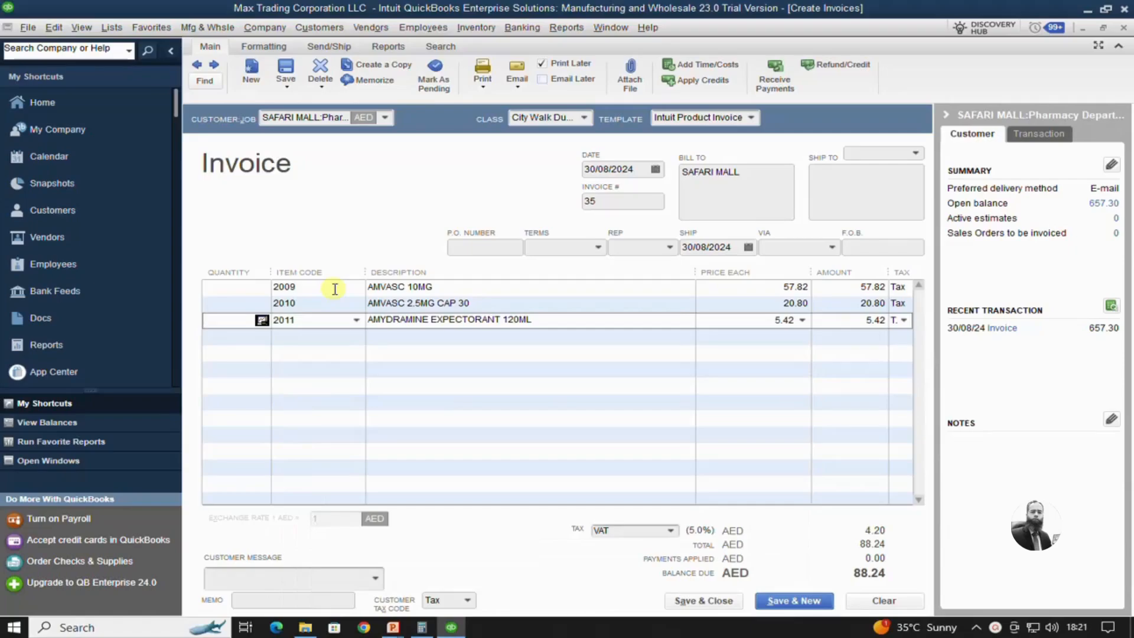
# Set the quantity of all three invoice lines to 20, and save and close the invoice
pyautogui.write('20')
pyautogui.press('Up')
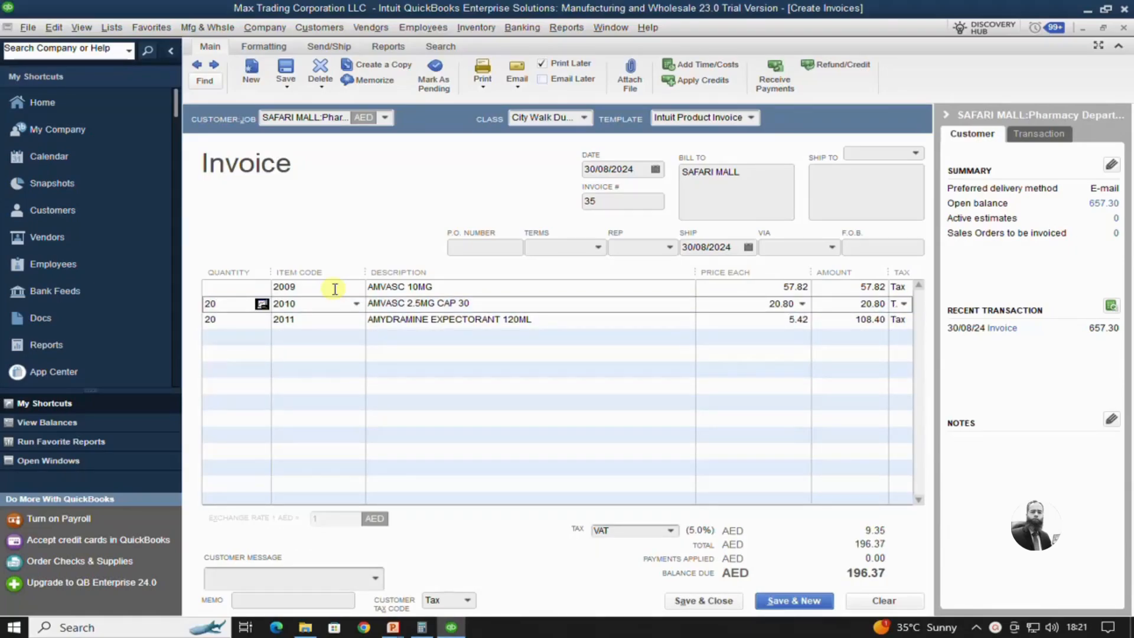
pyautogui.write('20')
pyautogui.press('Up')
pyautogui.press('Tab')
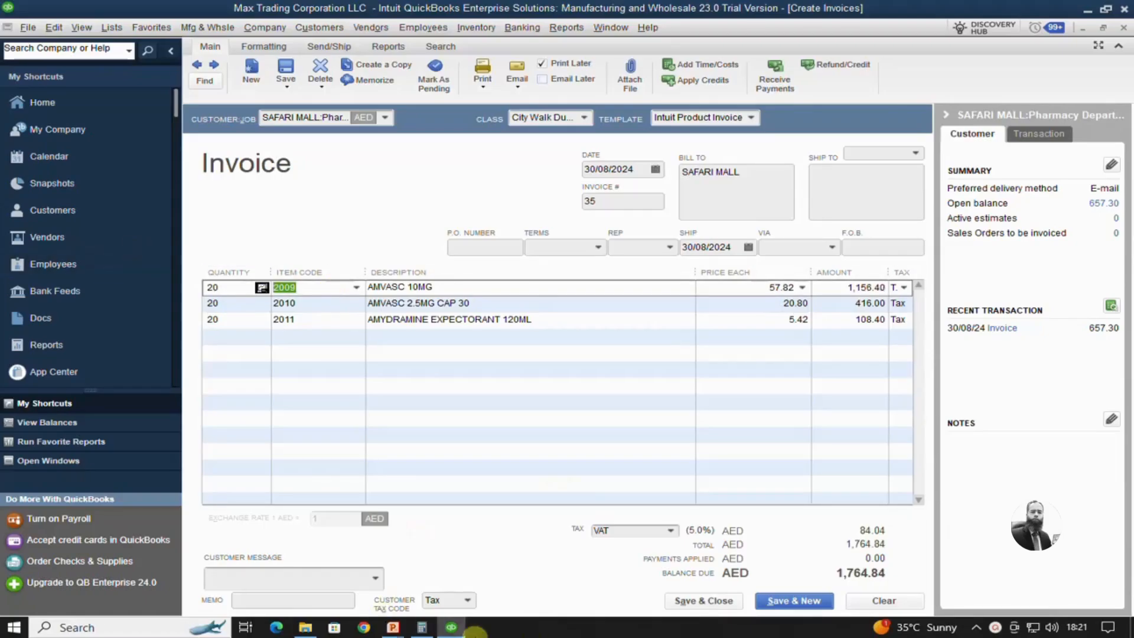
pyautogui.click(699, 599)
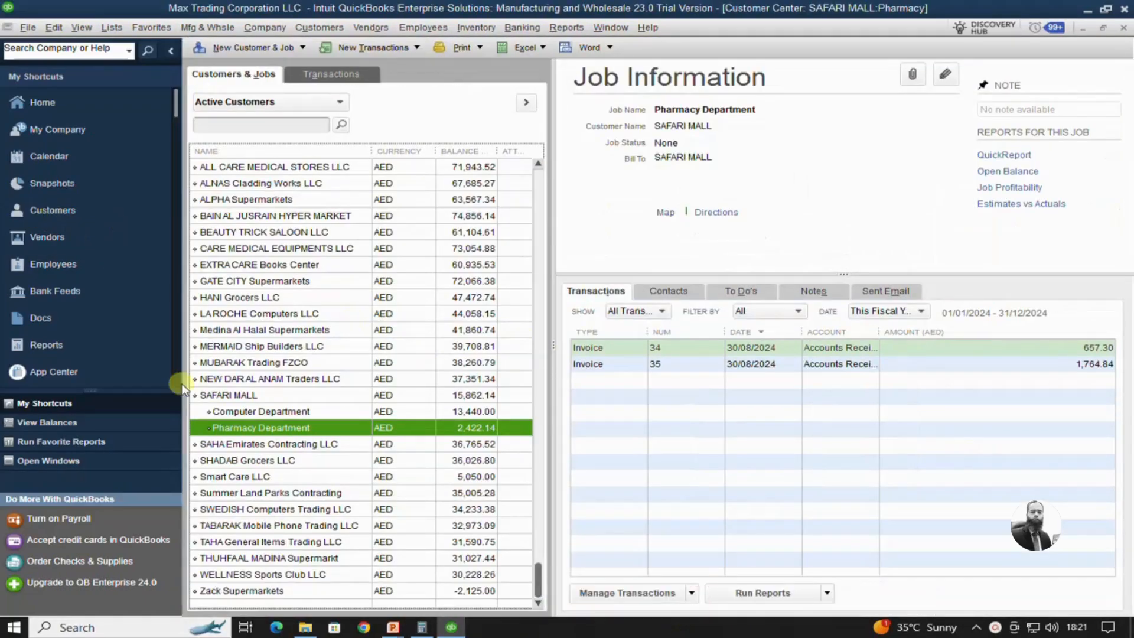
# Review both department jobs, add their balances 2422.14 and 13440 in the calculator, and check the sum against SAFARI MALL's balance
pyautogui.click(459, 408)
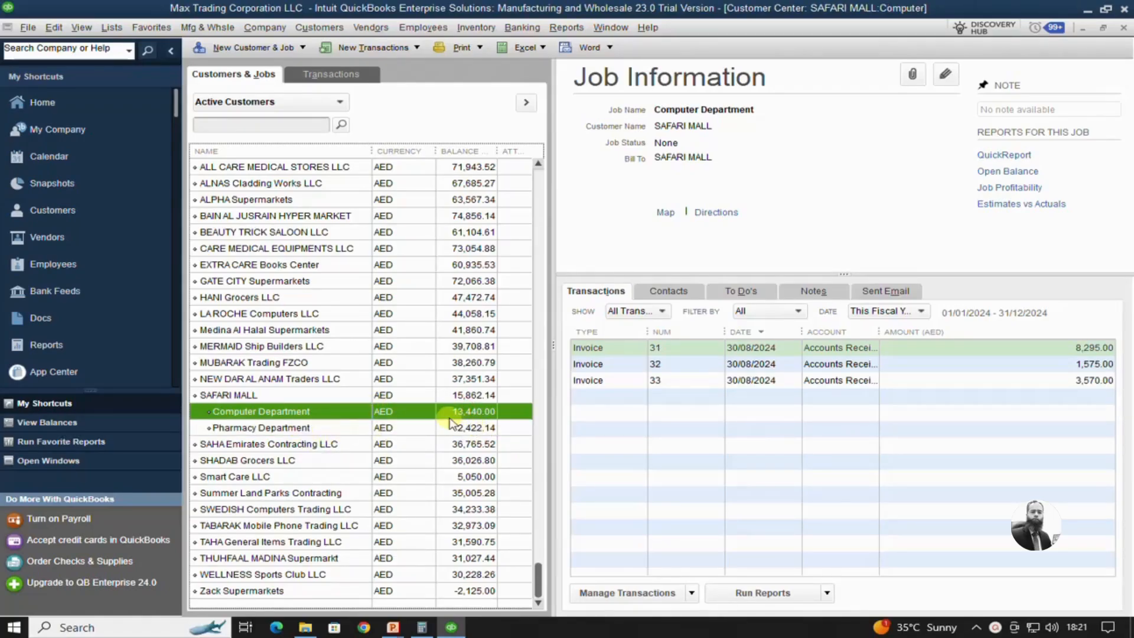
pyautogui.click(332, 427)
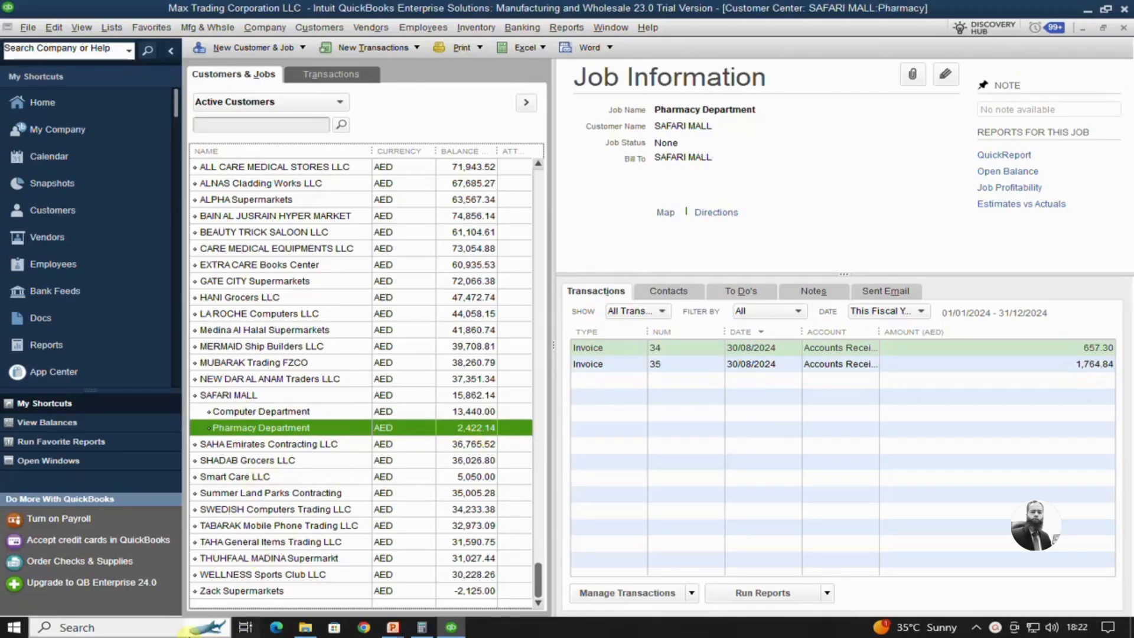
pyautogui.click(53, 28)
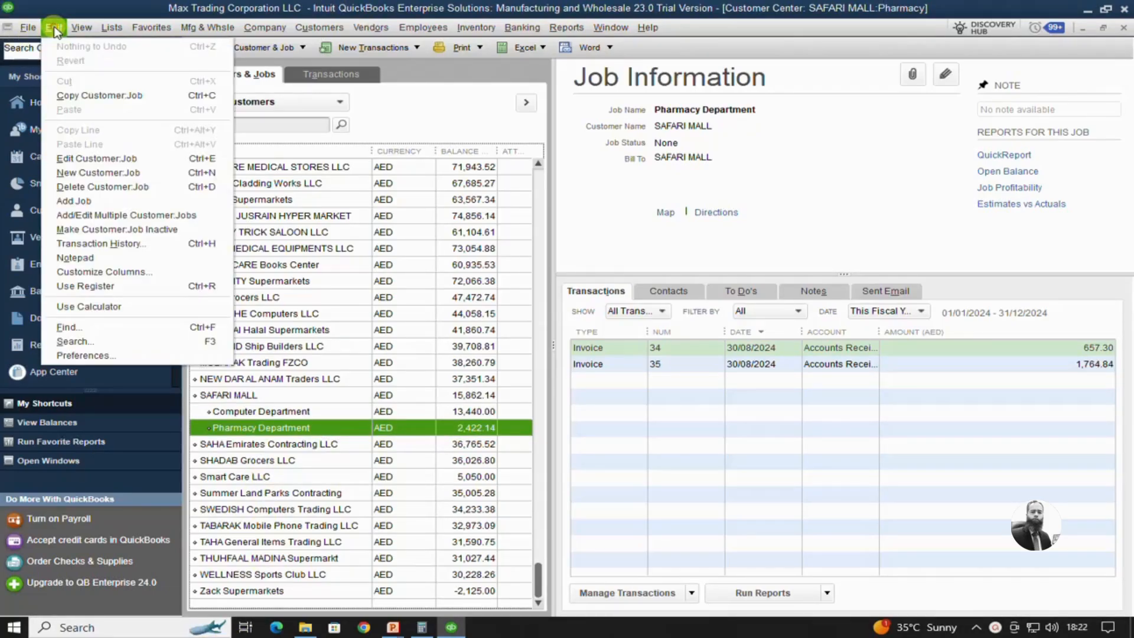
pyautogui.click(83, 307)
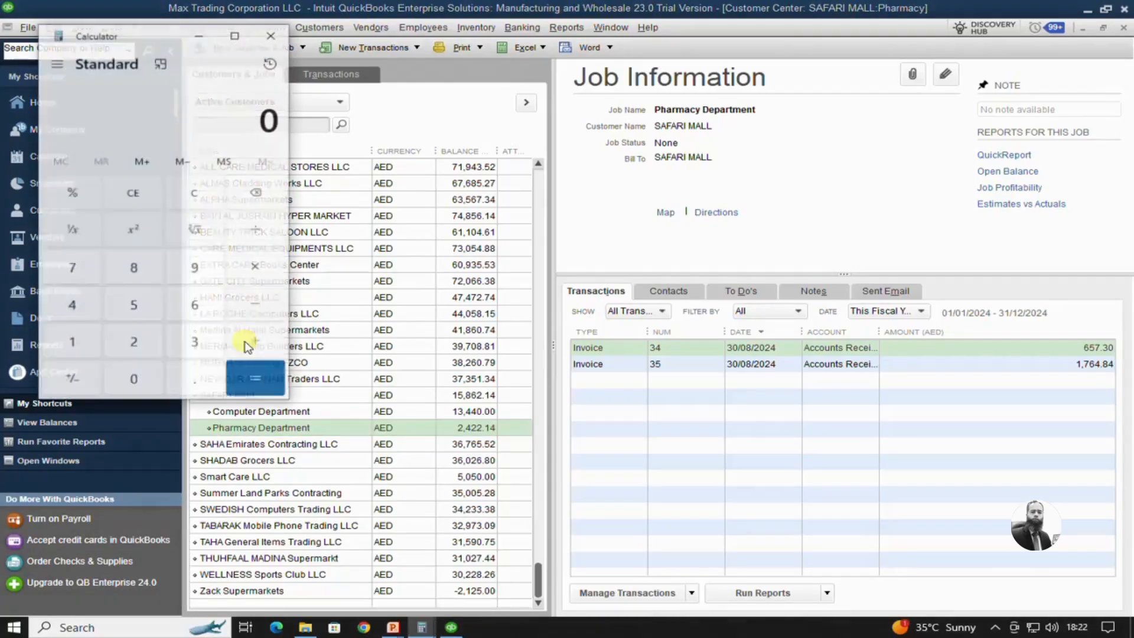
pyautogui.moveTo(168, 32); pyautogui.dragTo(706, 113)
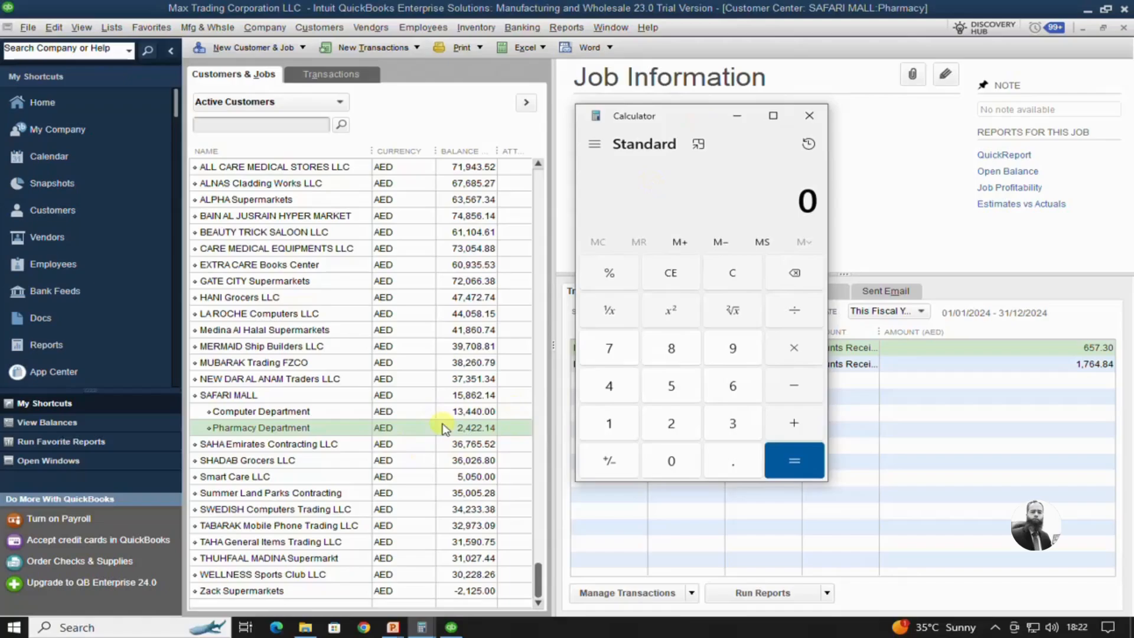
pyautogui.write('2422.14')
pyautogui.press('+')
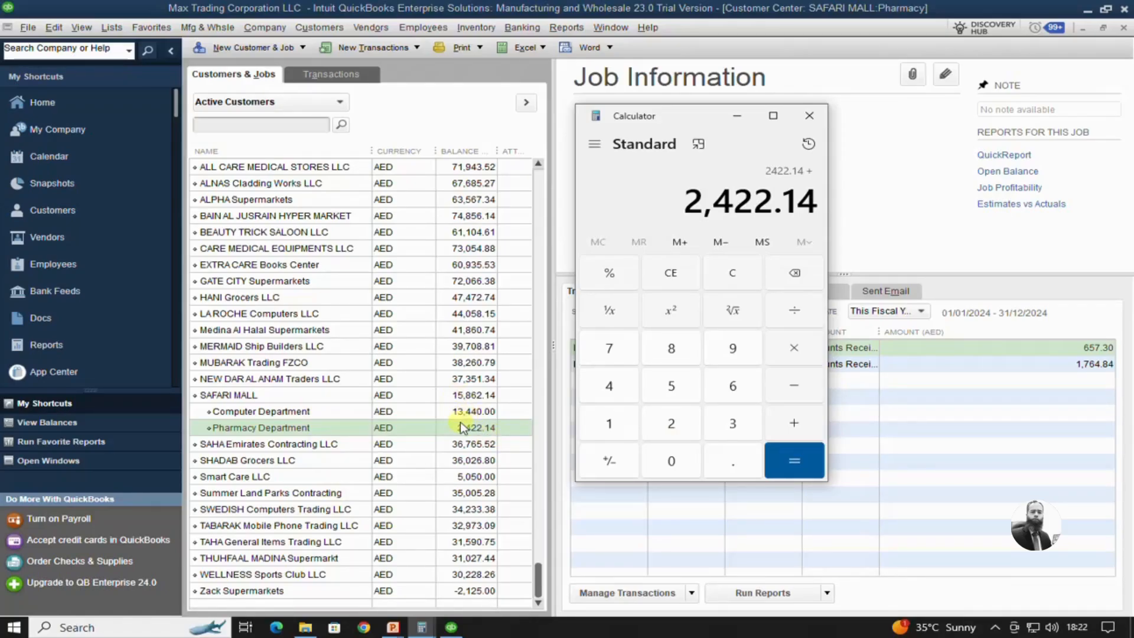
pyautogui.write('13440')
pyautogui.press('Return')
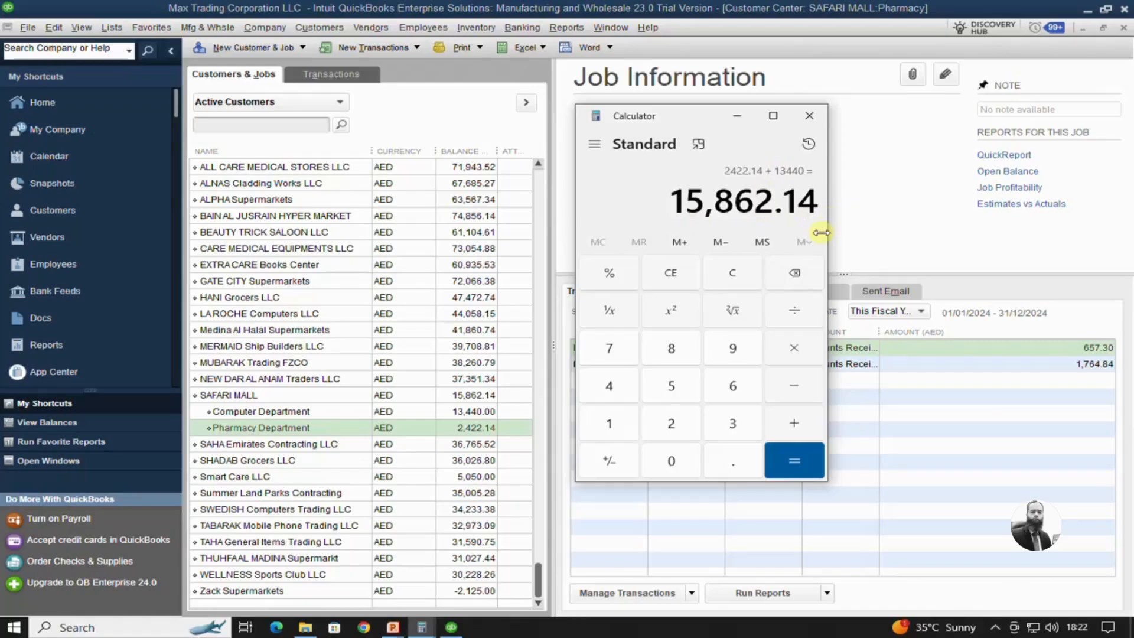
pyautogui.click(452, 397)
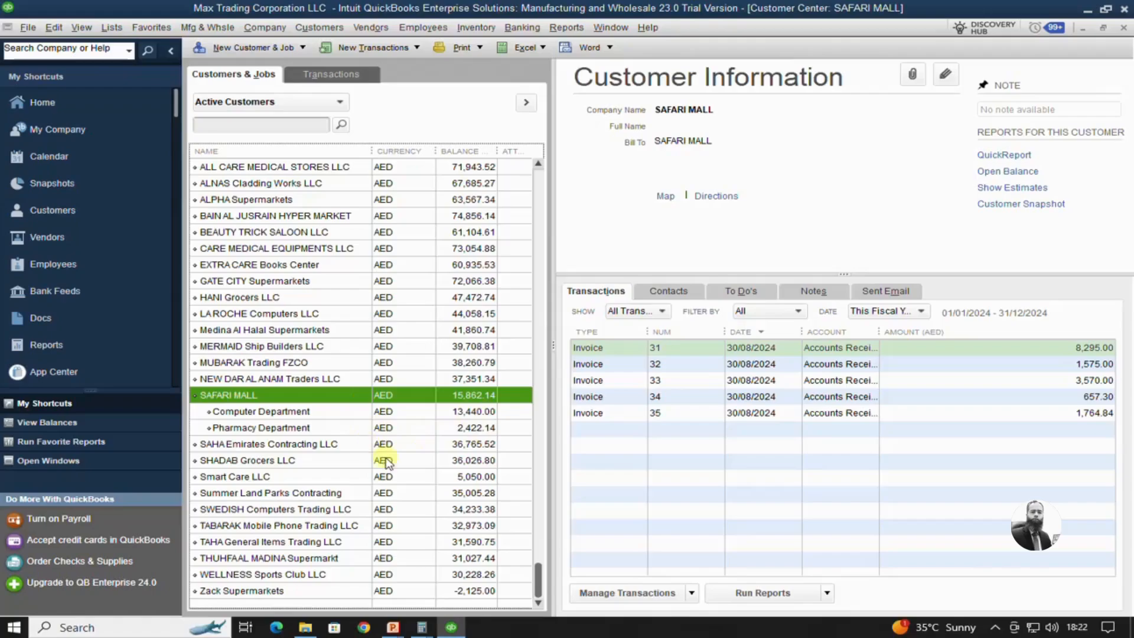
# Compare the balances and transactions of SAFARI MALL's Computer Department and Pharmacy Department jobs with those of the parent customer
pyautogui.click(476, 422)
pyautogui.click(476, 410)
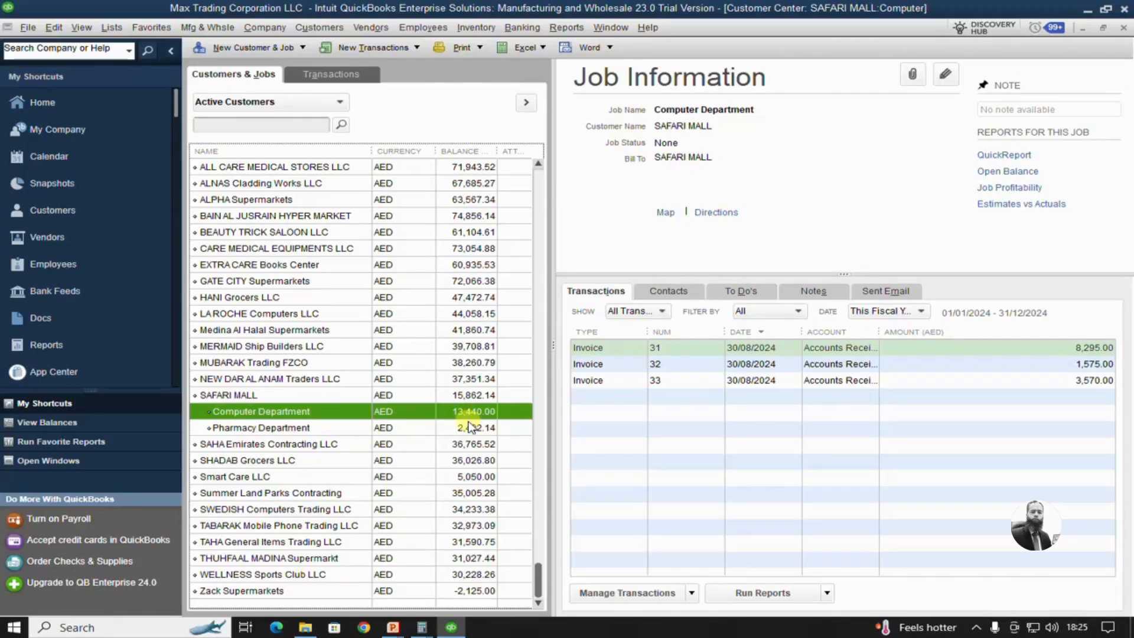
pyautogui.click(467, 428)
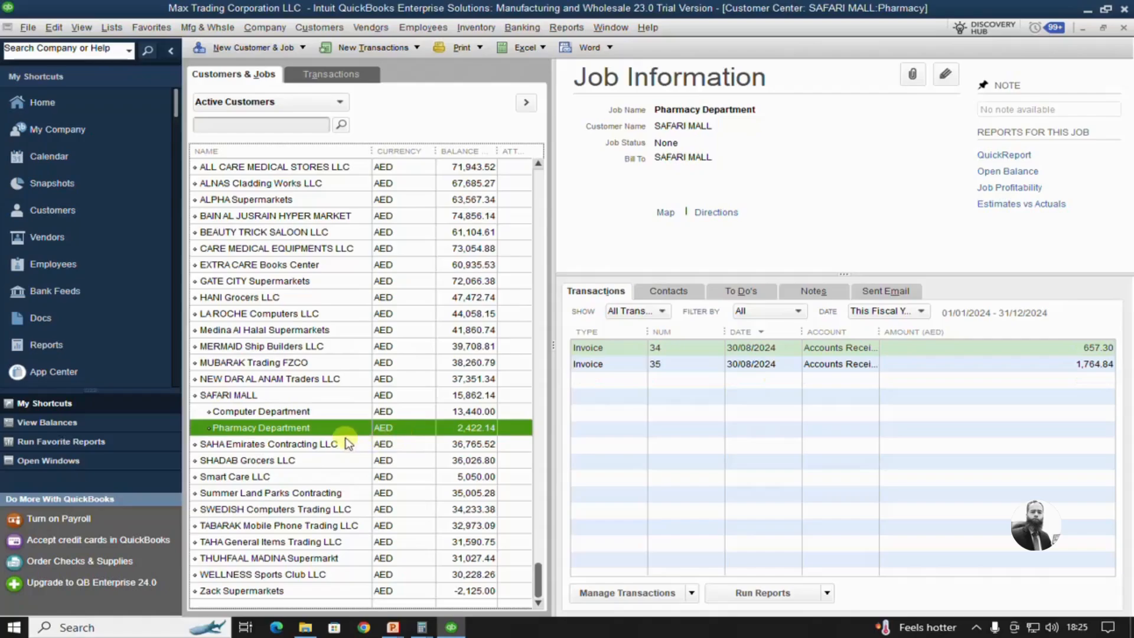
pyautogui.click(466, 395)
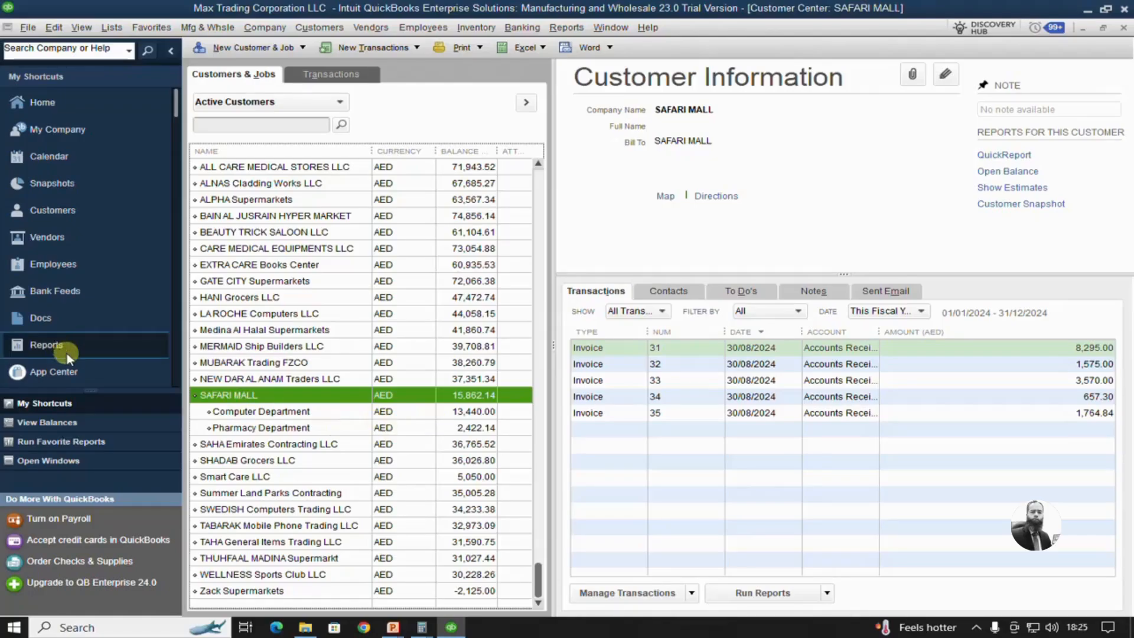
# Start receiving a payment for SAFARI MALL's Computer Department job and set the payment amount to 8,295.00
pyautogui.click(260, 412)
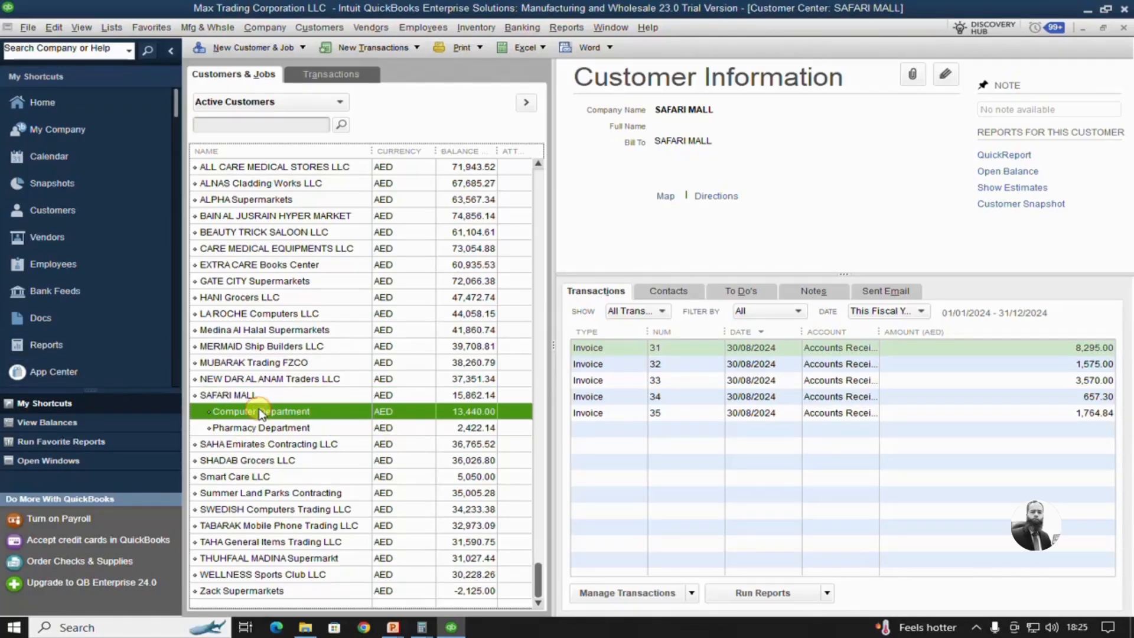
pyautogui.rightClick(260, 412)
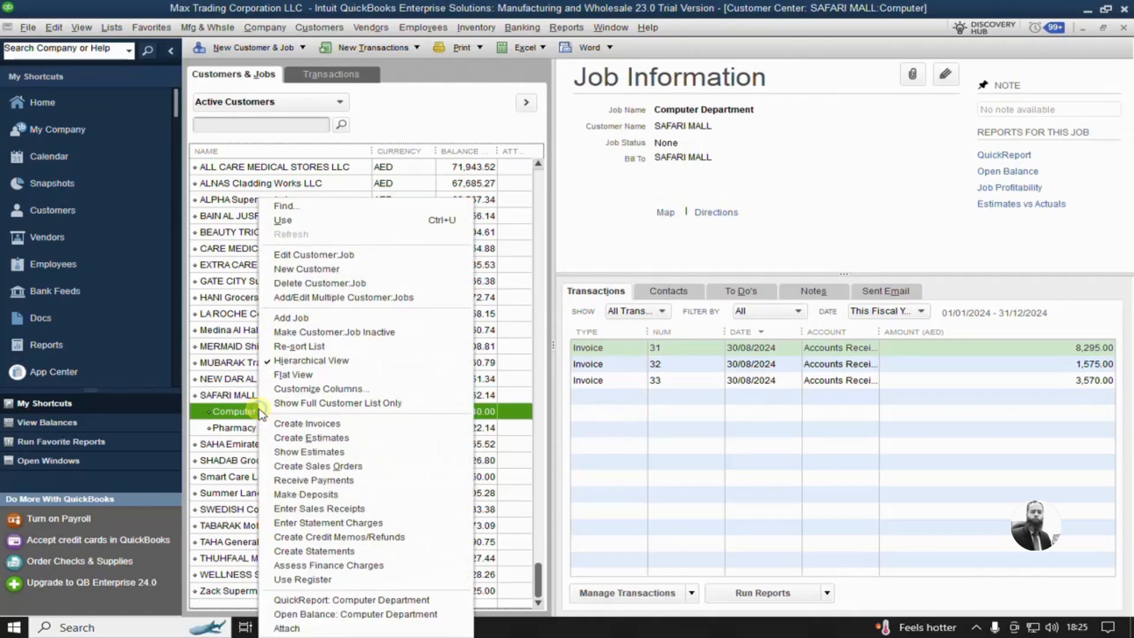
pyautogui.click(341, 480)
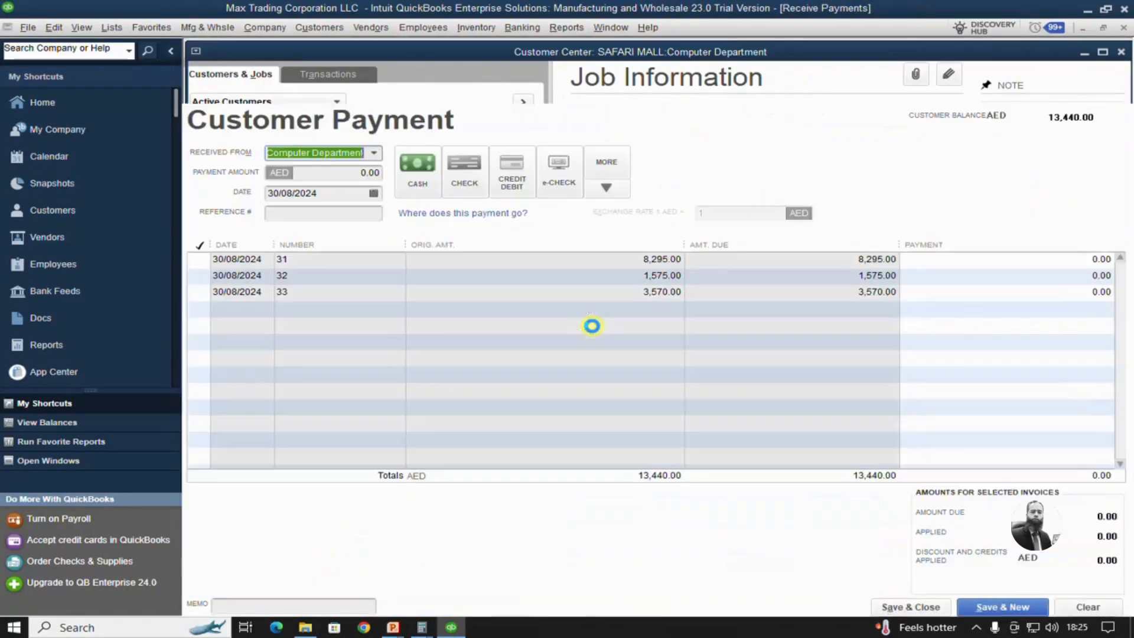
pyautogui.press('Tab')
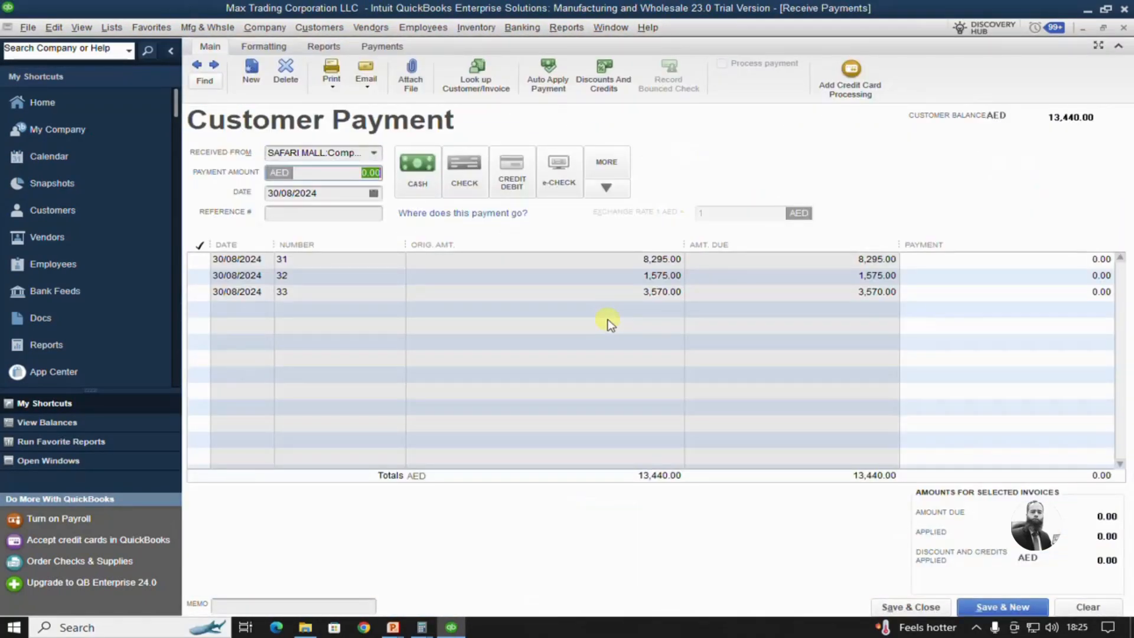
pyautogui.write('82')
pyautogui.press('Tab')
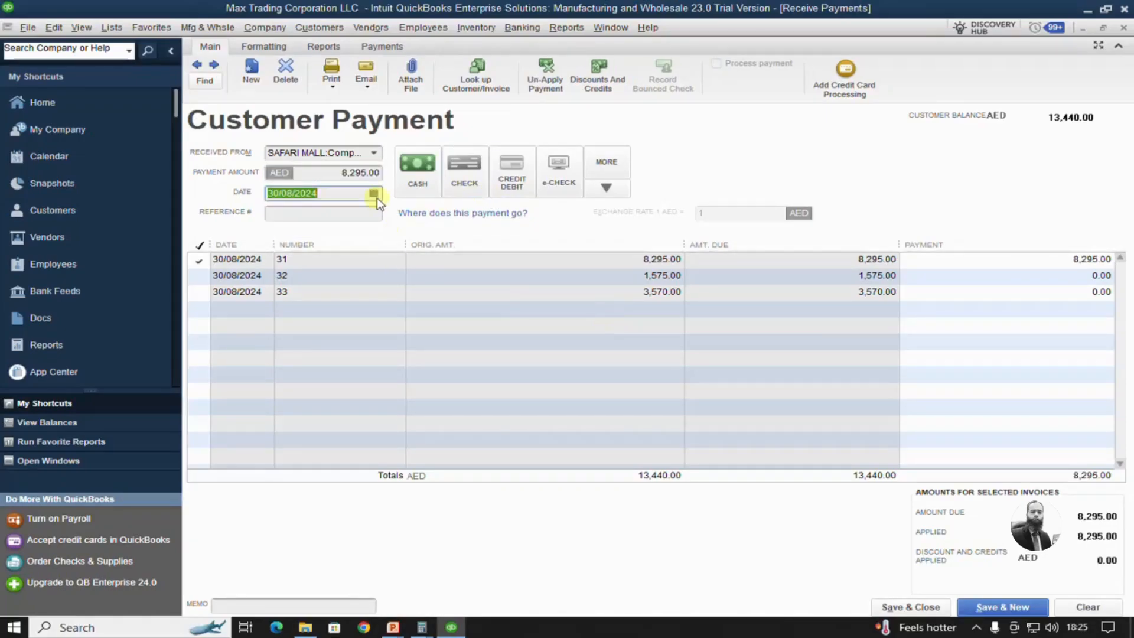
# Record the Computer Department payment as cash with reference 1089, and save and close it
pyautogui.click(414, 187)
pyautogui.click(320, 215)
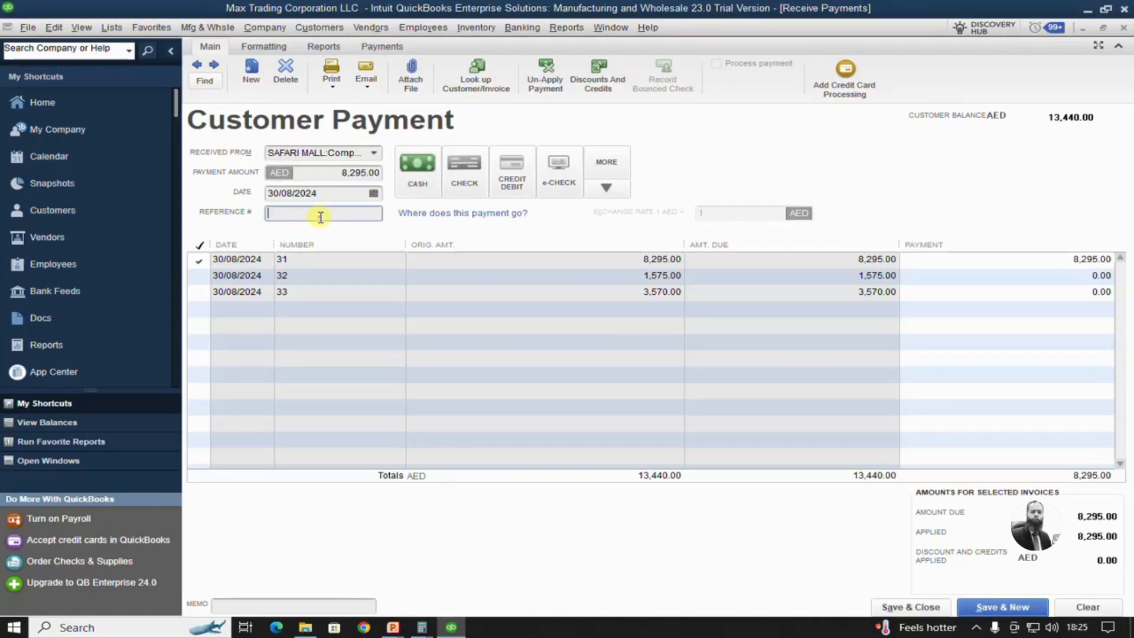
pyautogui.write('1089')
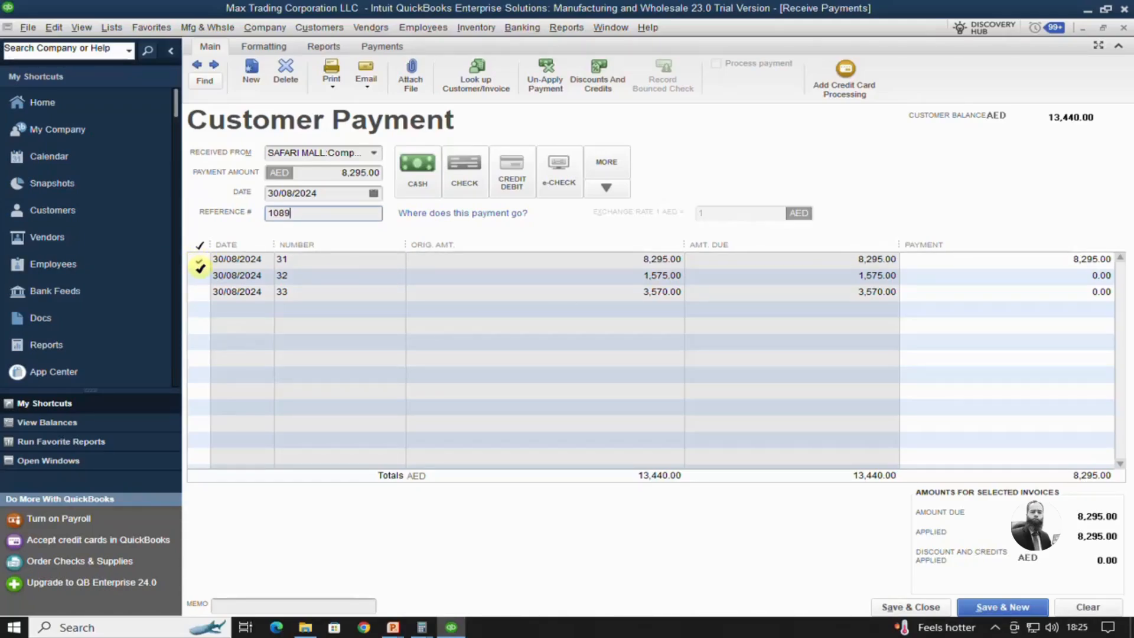
pyautogui.click(202, 273)
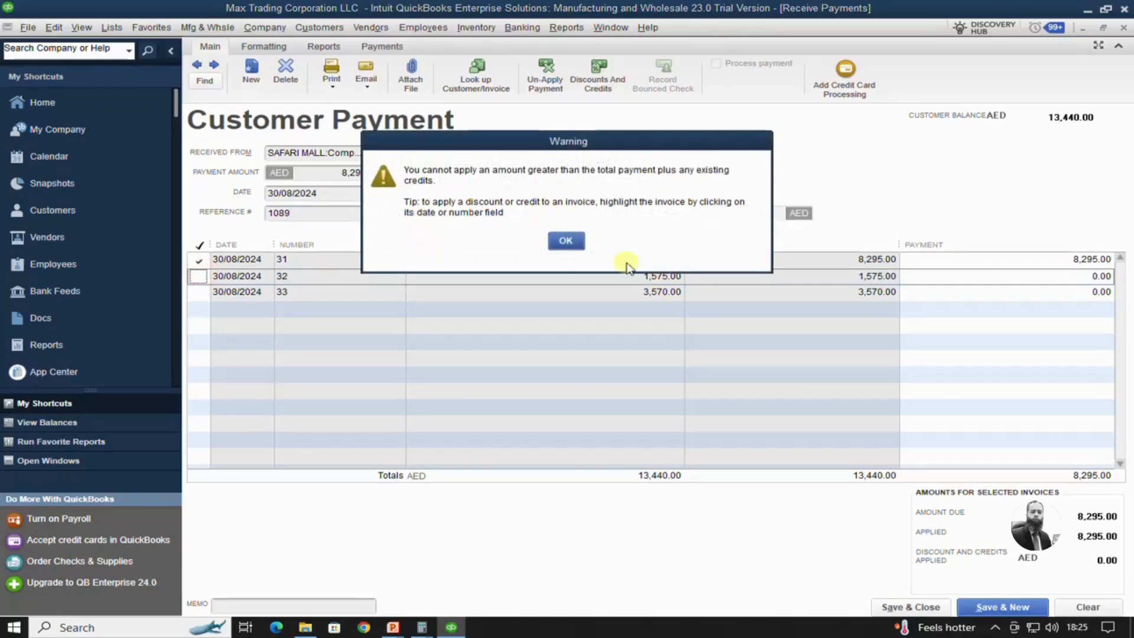
pyautogui.click(566, 242)
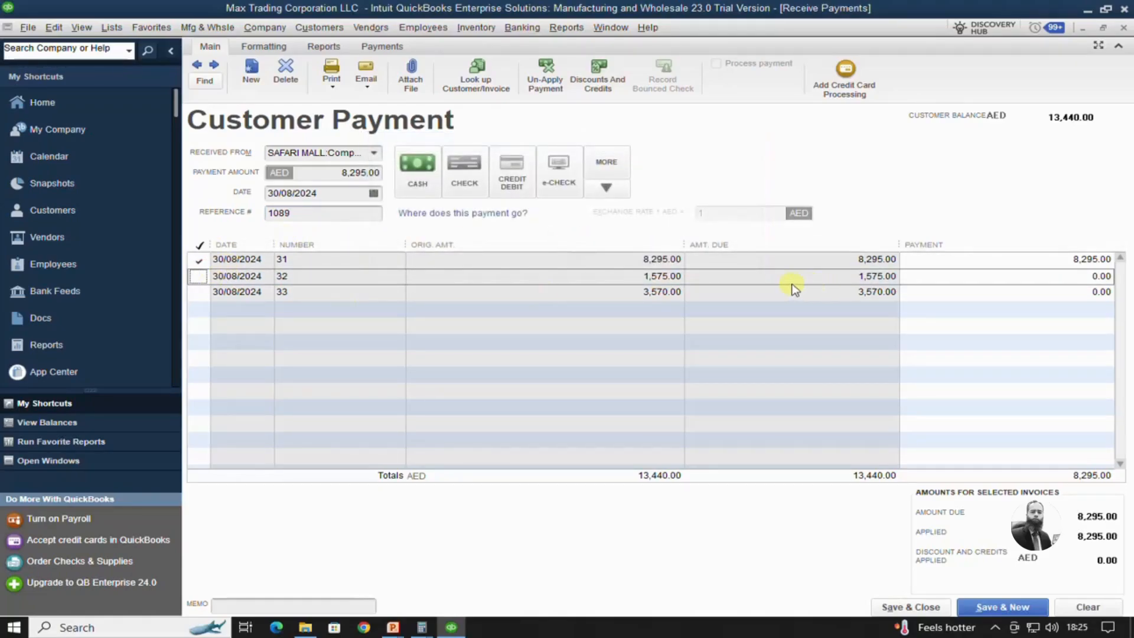
pyautogui.click(928, 608)
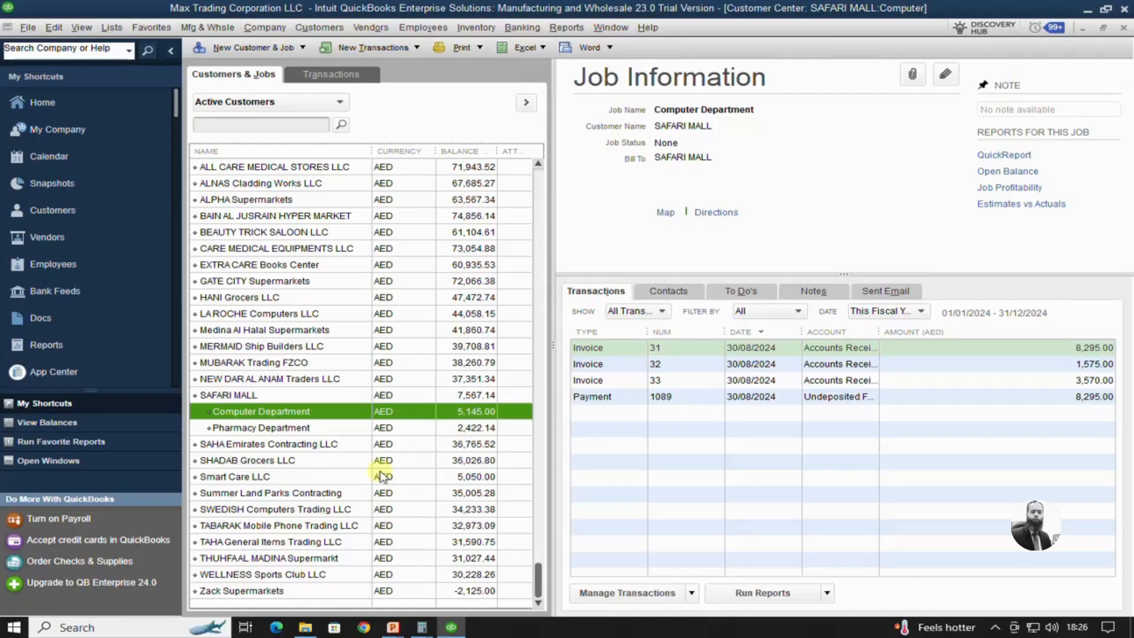
# Start receiving a payment for SAFARI MALL's Pharmacy Department job and set the payment amount to 657.30
pyautogui.click(277, 430)
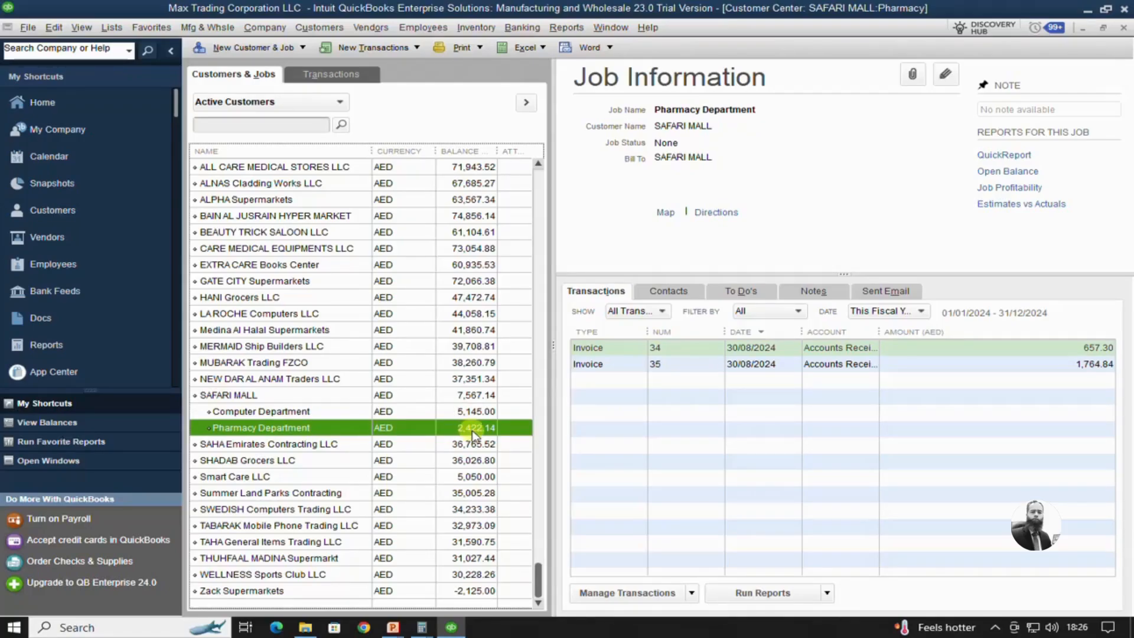
pyautogui.rightClick(306, 427)
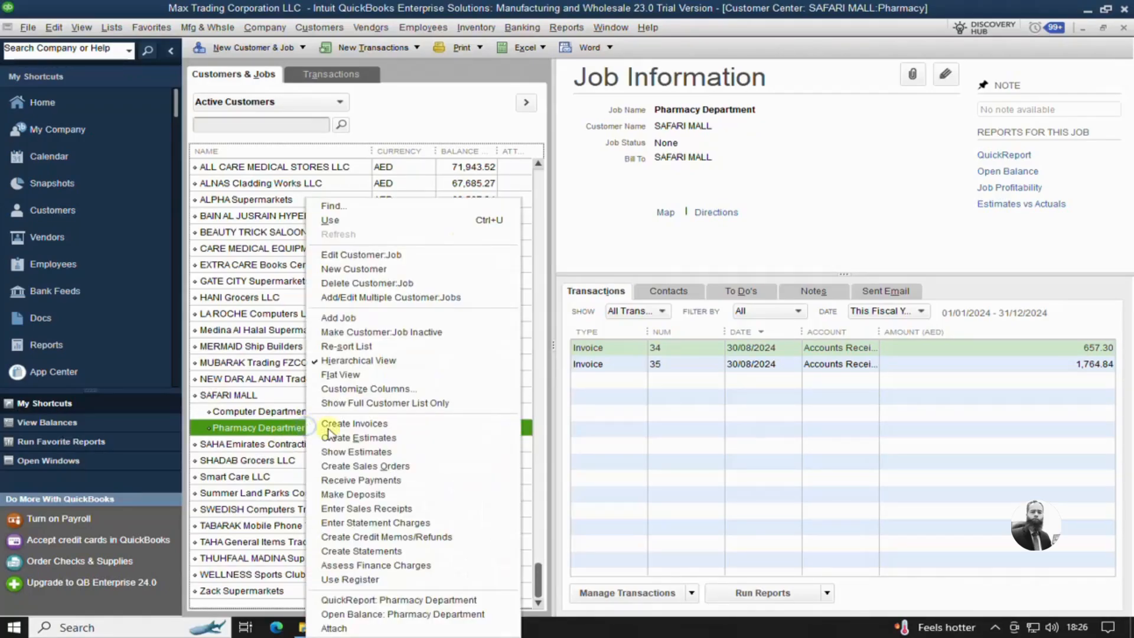
pyautogui.click(379, 479)
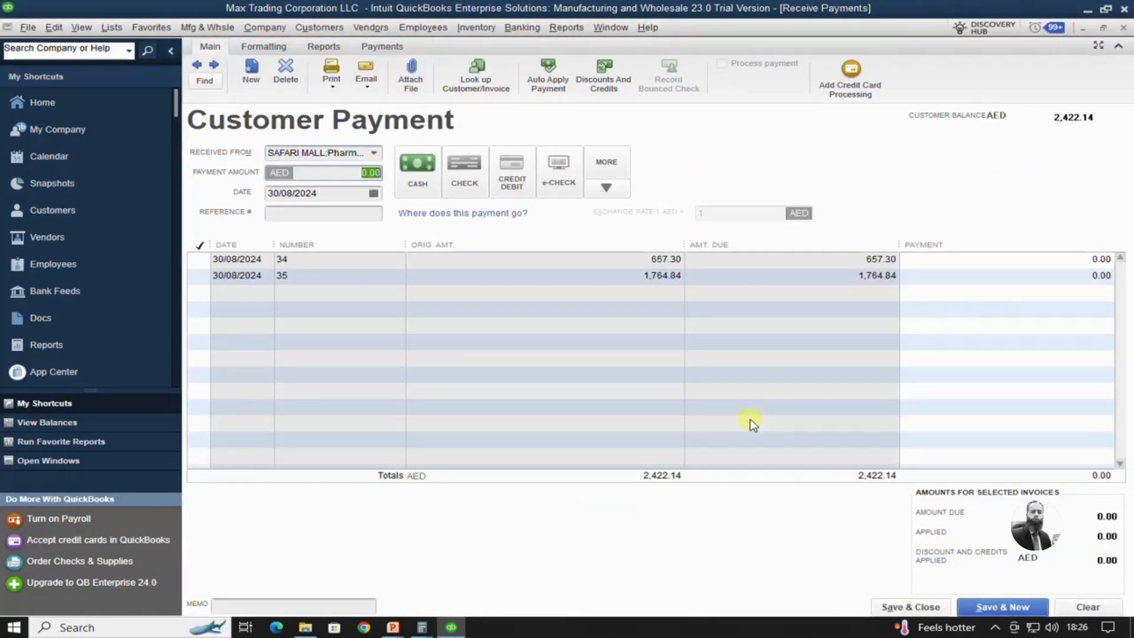
pyautogui.write('657.30')
pyautogui.press('Tab')
# Set the Pharmacy Department payment's method to check with check number 20146, and save and close it
pyautogui.click(460, 177)
pyautogui.click(348, 212)
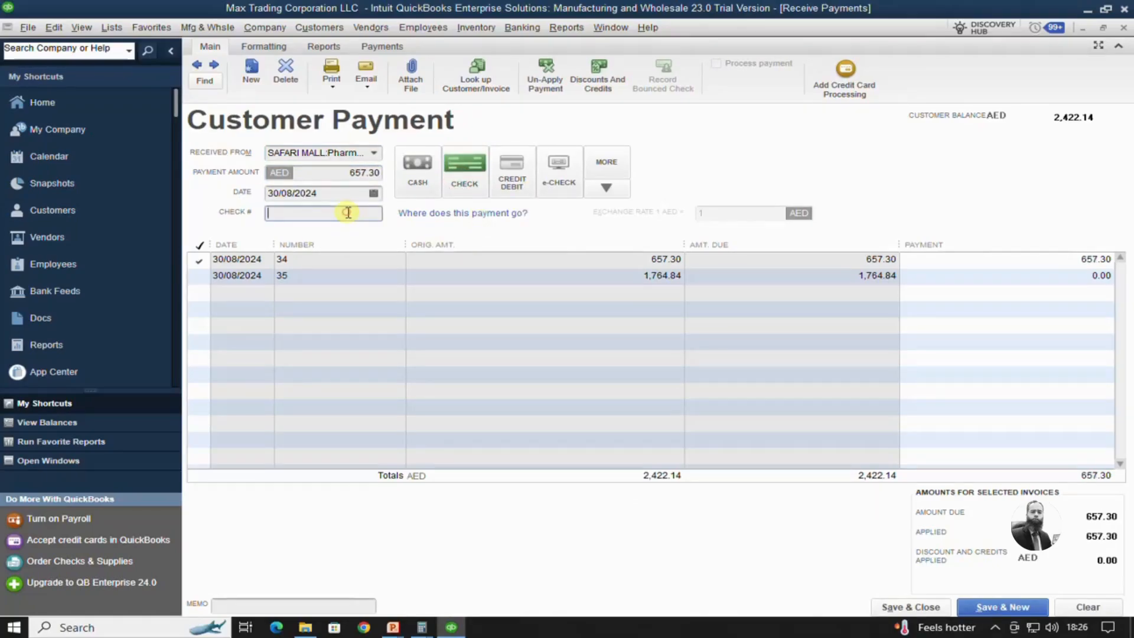
pyautogui.write('20146')
pyautogui.click(921, 607)
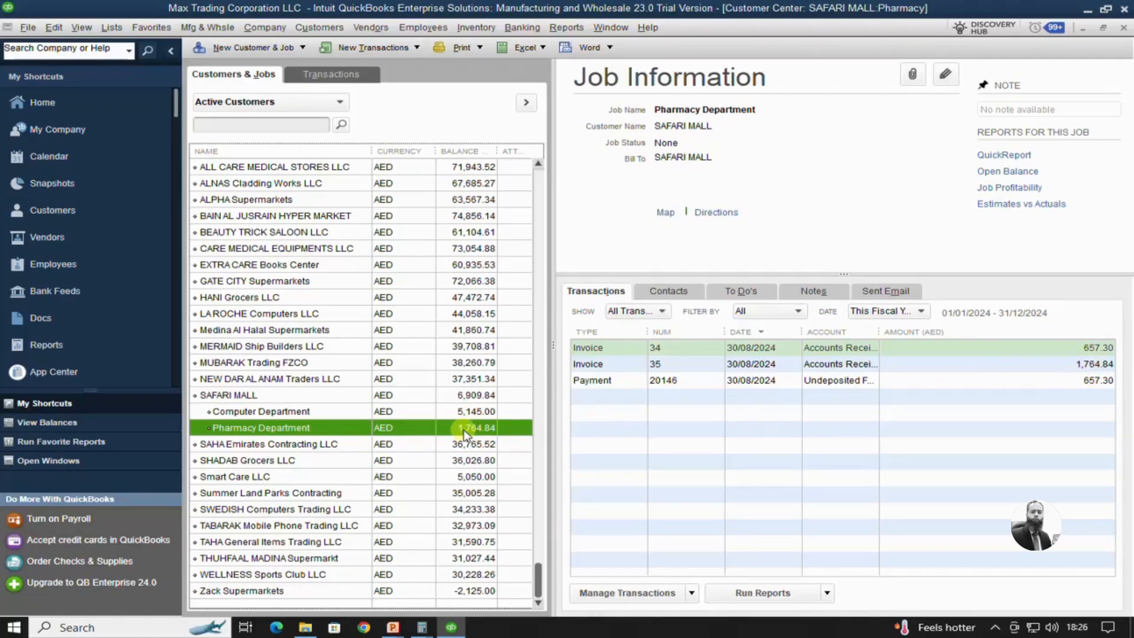
# Examine the invoices and payments listed for SAFARI MALL and for its Computer Department and Pharmacy Department jobs
pyautogui.click(1070, 367)
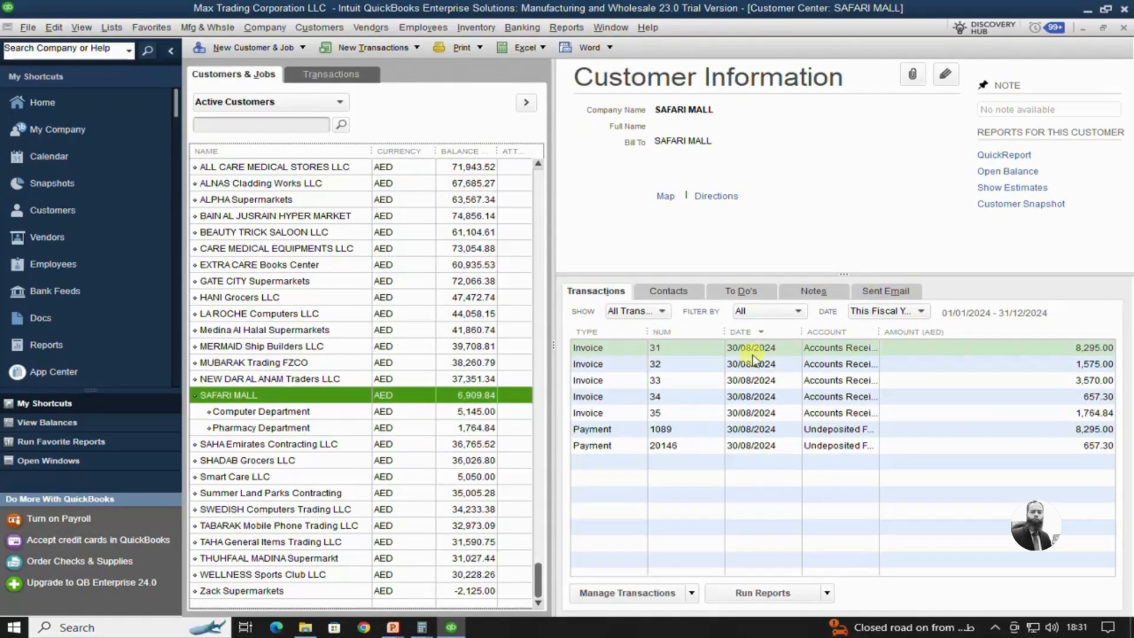
pyautogui.click(305, 413)
pyautogui.click(304, 427)
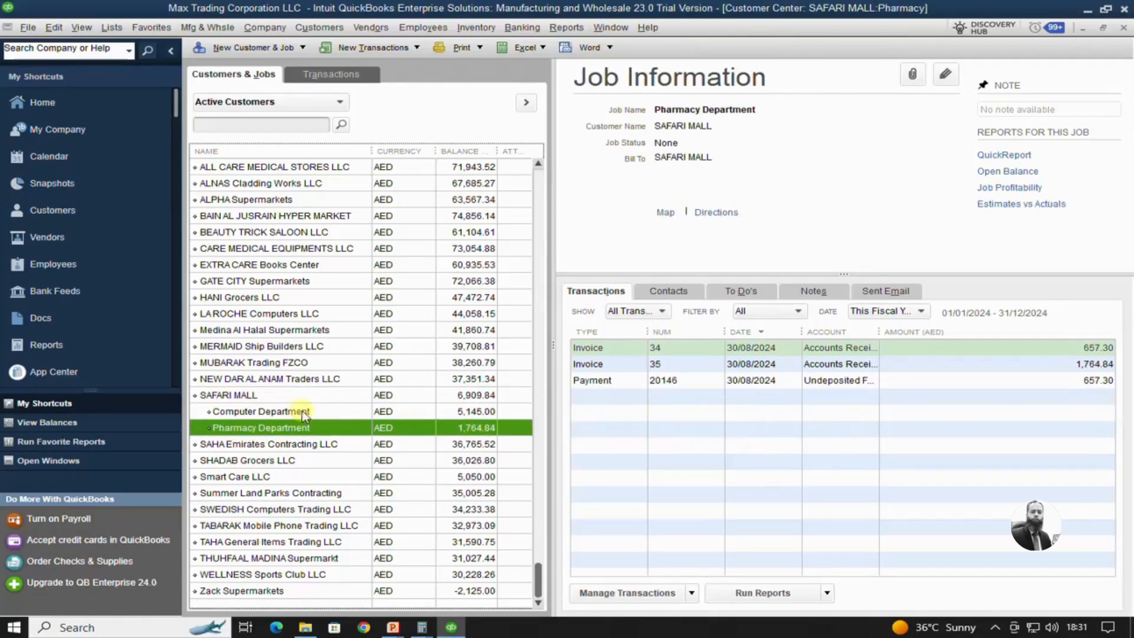
pyautogui.click(304, 413)
pyautogui.click(297, 393)
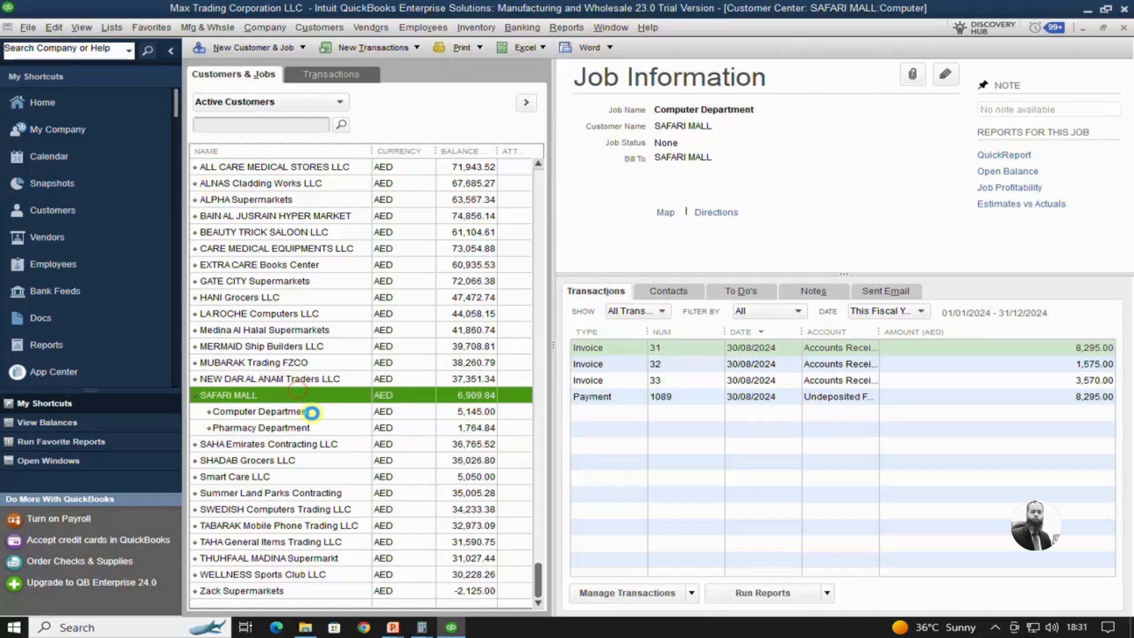
pyautogui.click(263, 412)
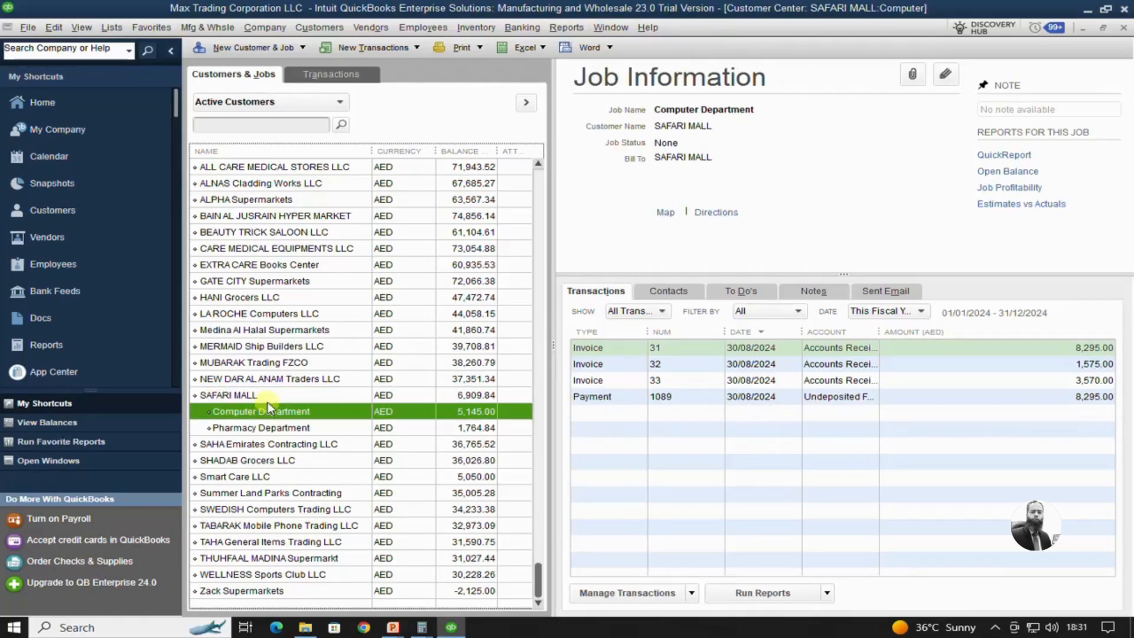
pyautogui.click(275, 394)
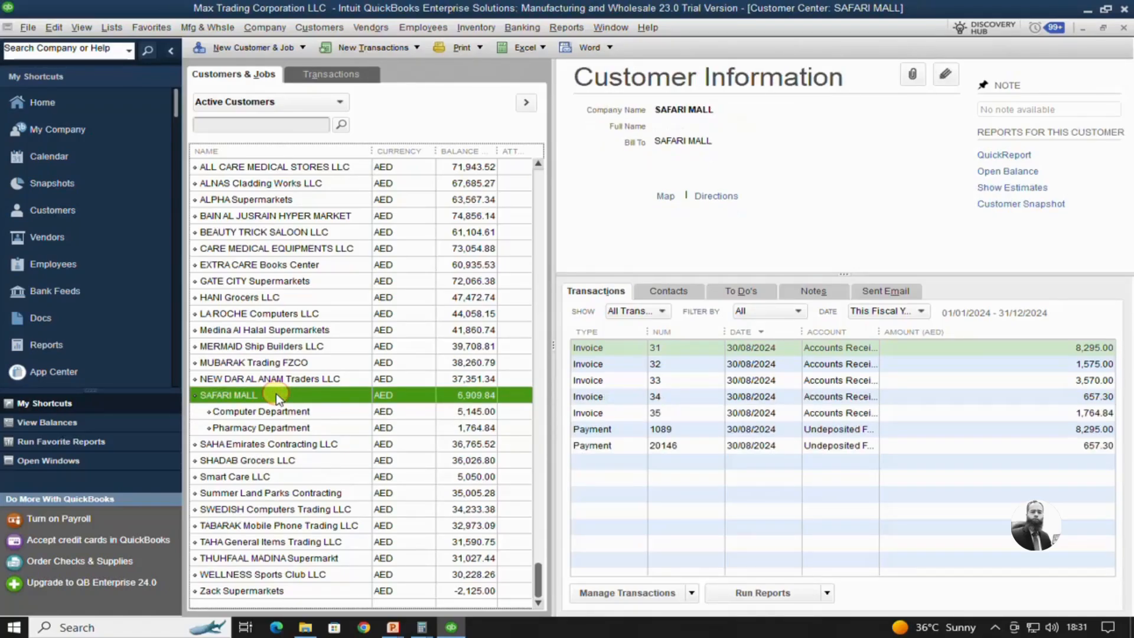
pyautogui.click(285, 426)
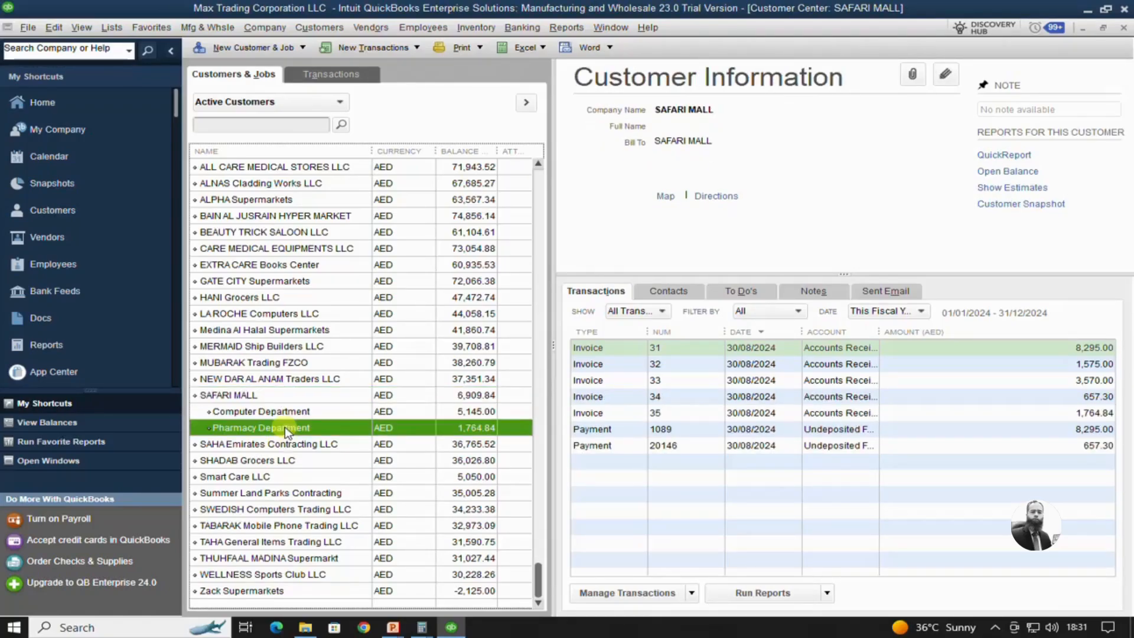
# View the open invoices of both jobs in a payment form for SAFARI MALL, and close the form without recording it
pyautogui.rightClick(245, 398)
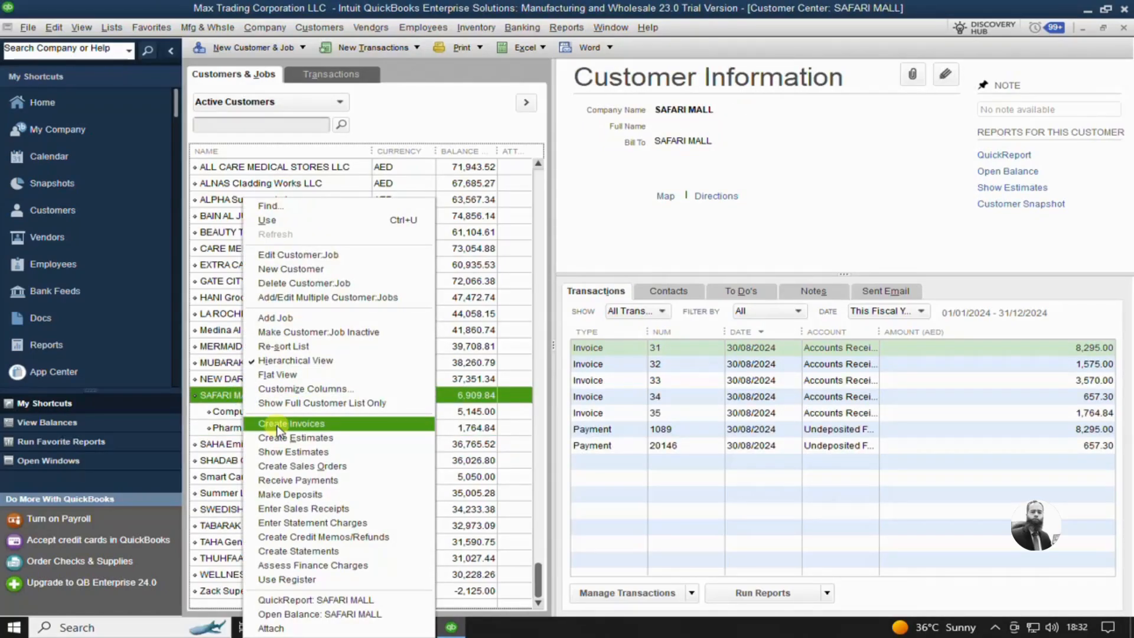
pyautogui.click(296, 479)
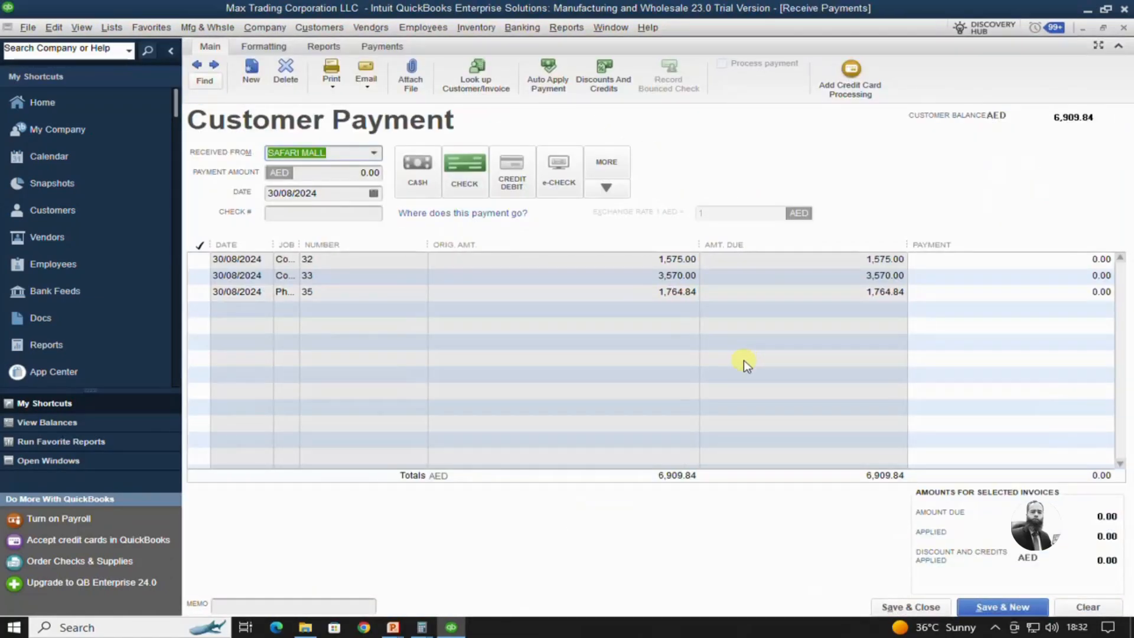
pyautogui.click(1124, 28)
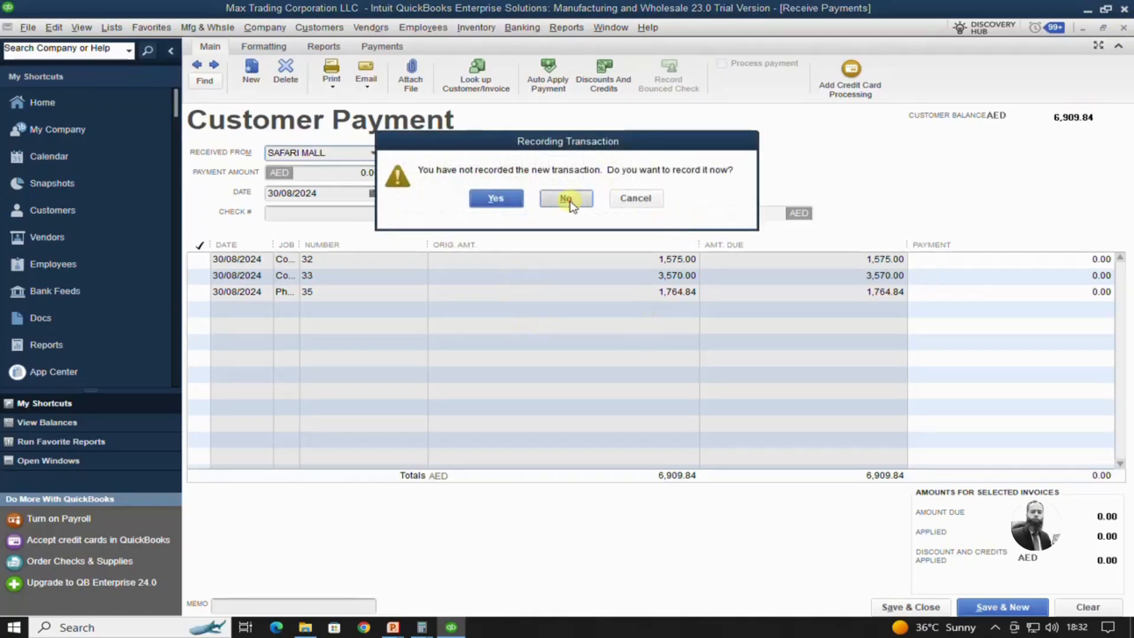
pyautogui.click(566, 199)
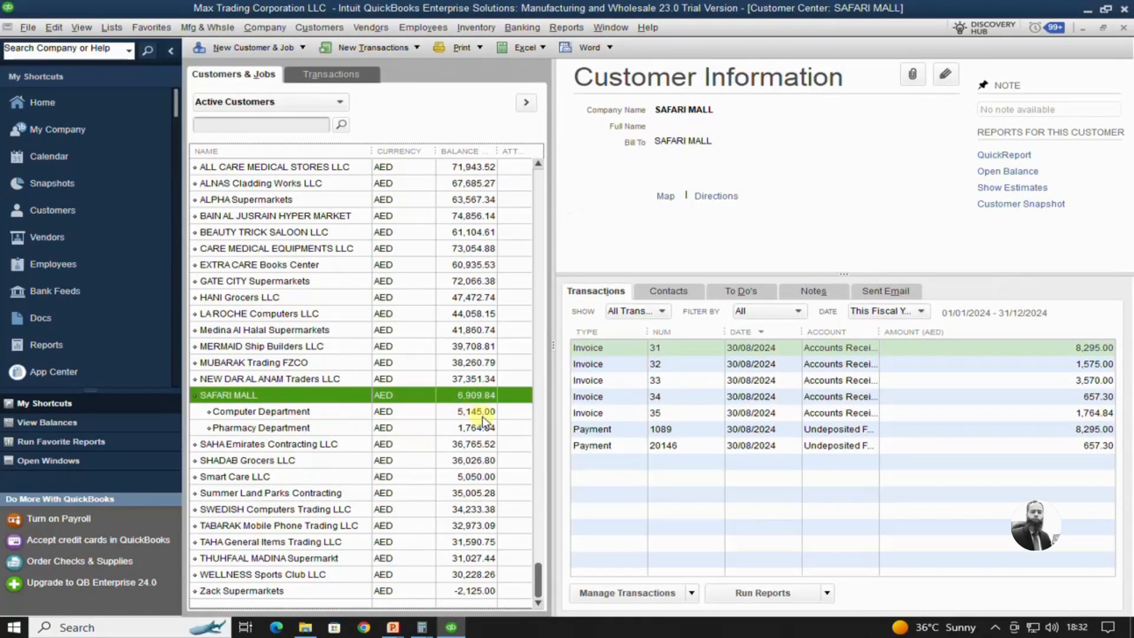
# Check the remaining balances of the Computer Department and Pharmacy Department jobs against SAFARI MALL's total balance
pyautogui.click(337, 411)
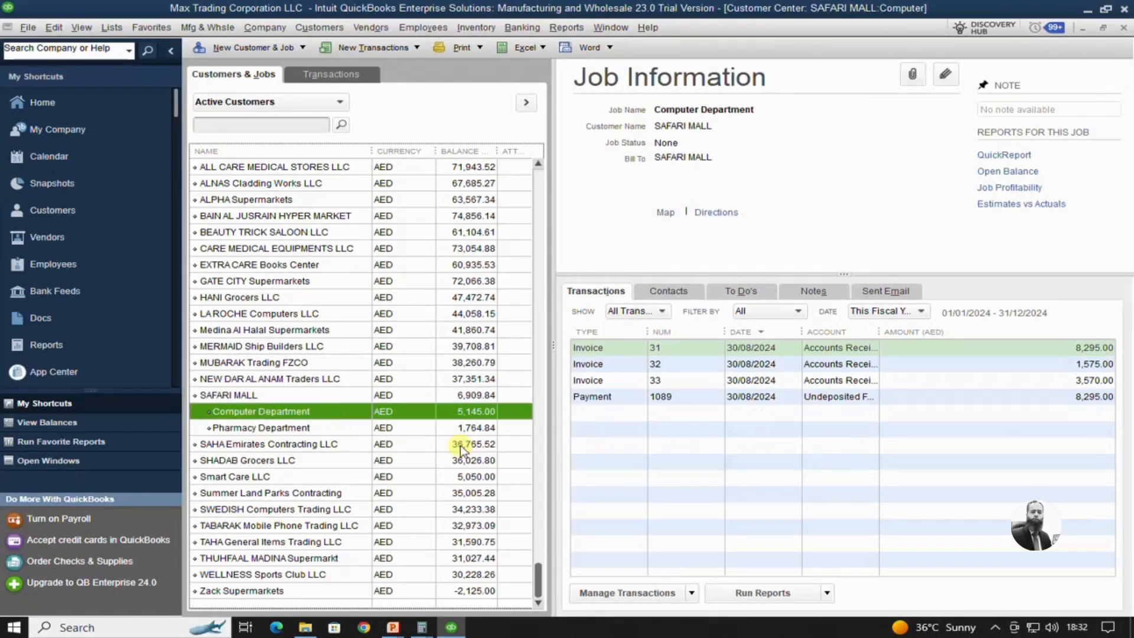
pyautogui.click(291, 428)
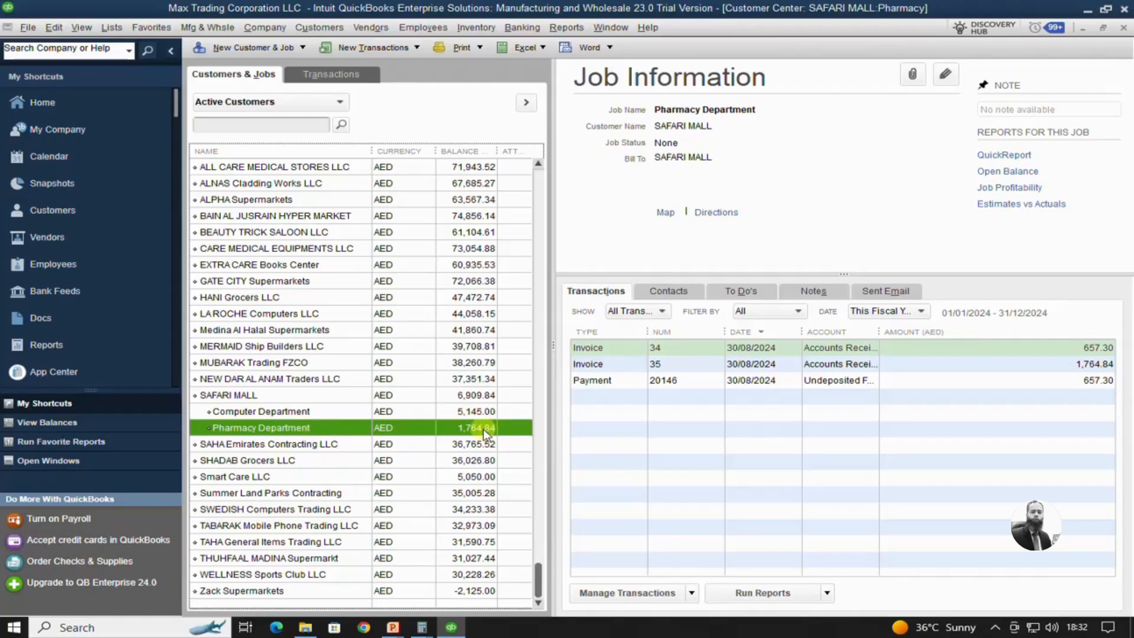
pyautogui.click(479, 412)
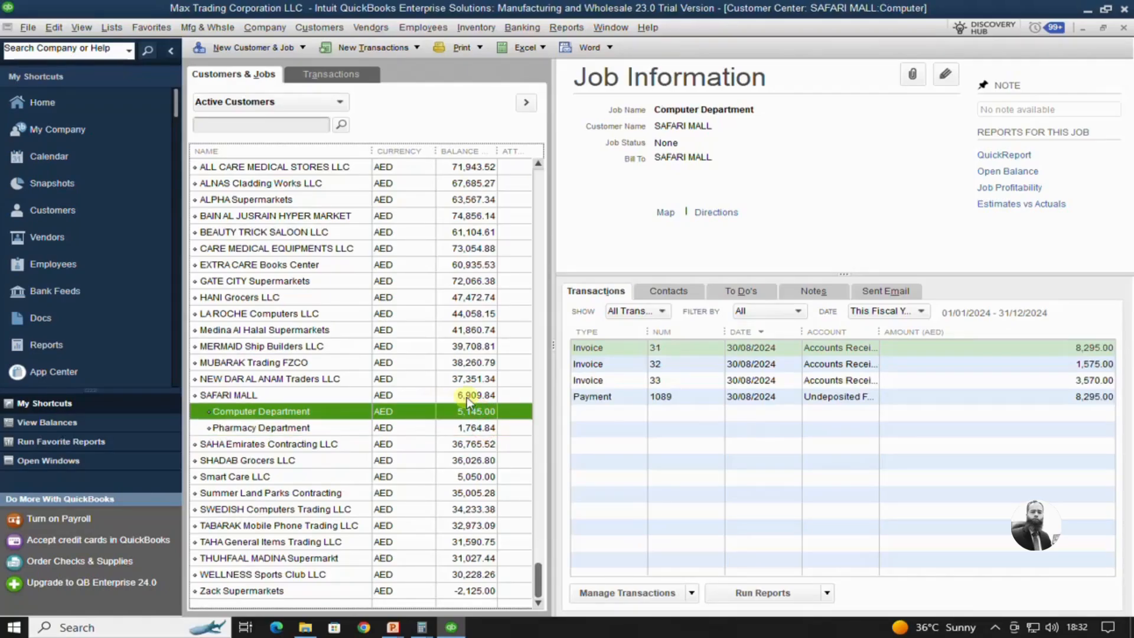
pyautogui.click(466, 396)
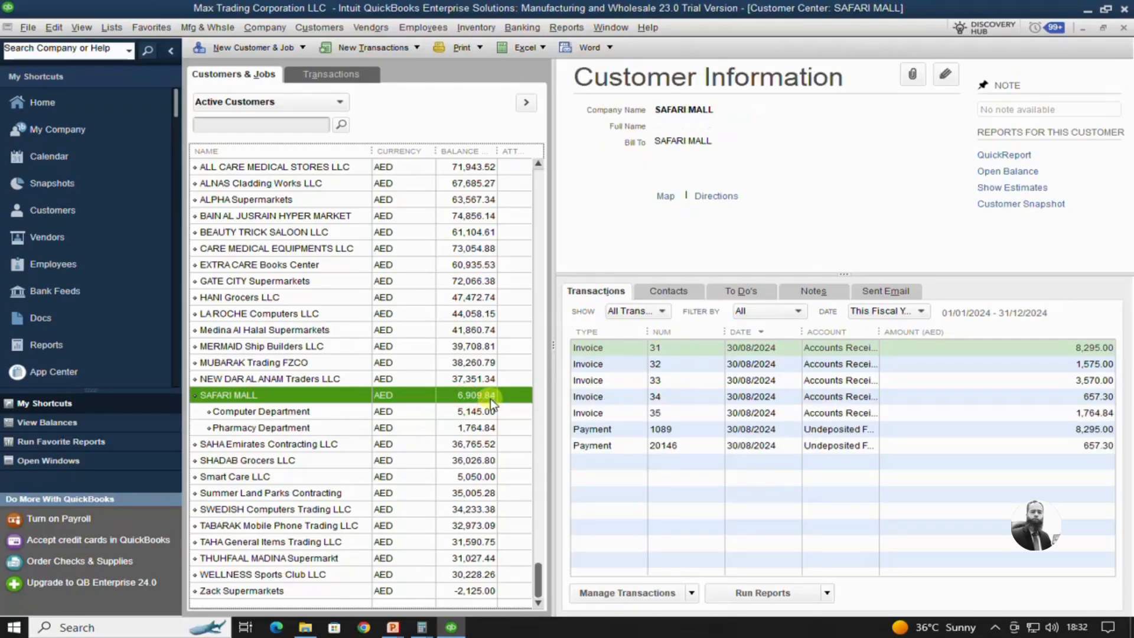
pyautogui.click(471, 426)
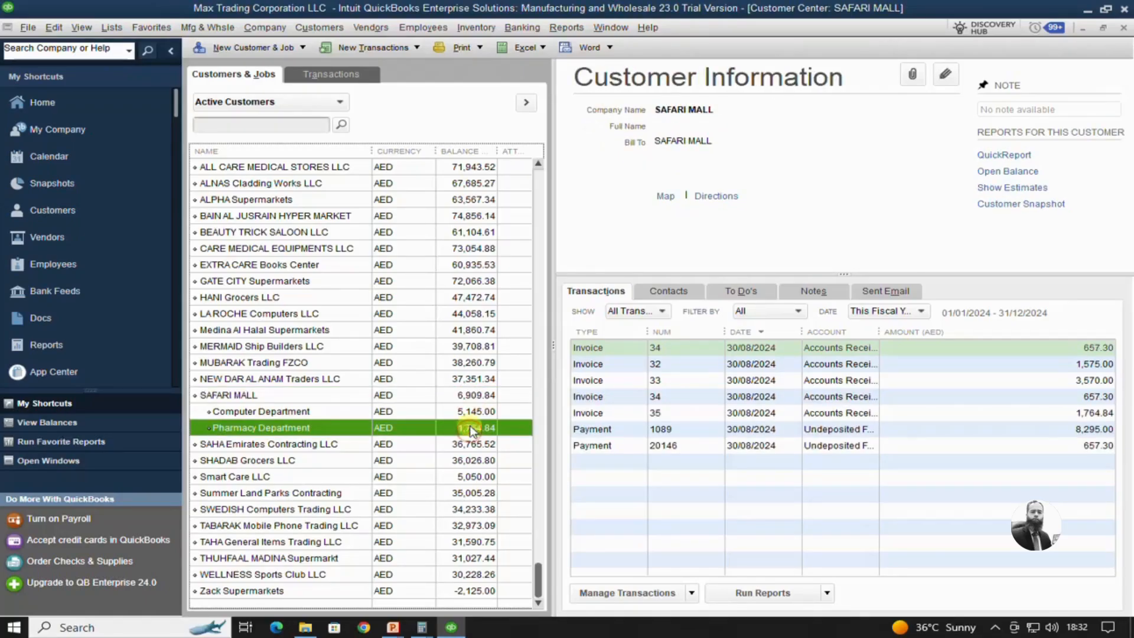